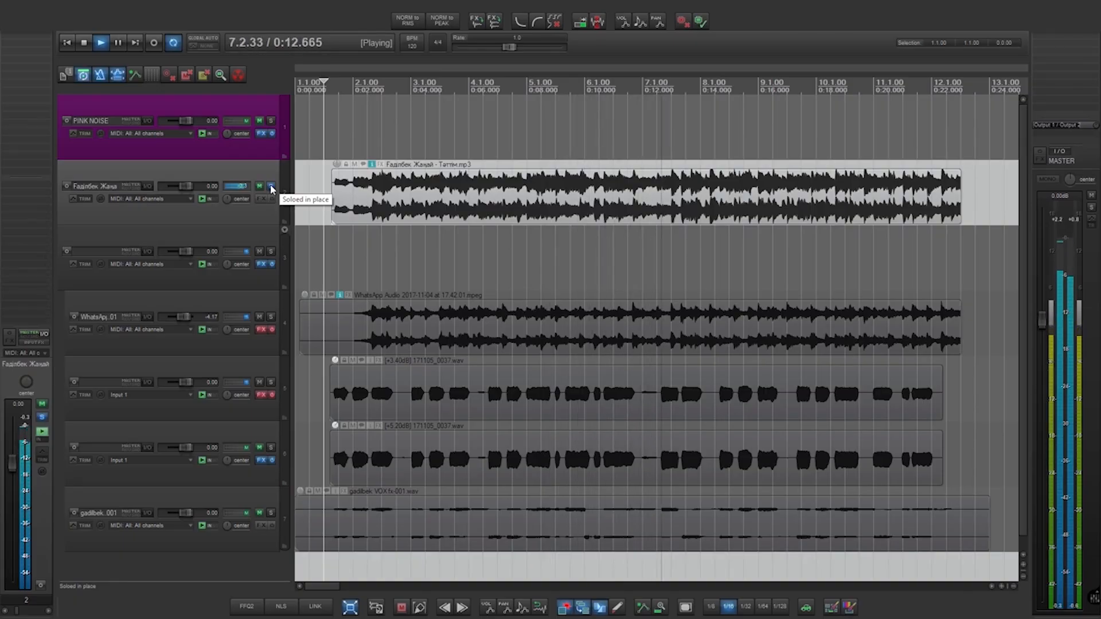
# - Unsolo the second track and play the full mix, glancing at its solo options menu
pyautogui.press('space')
pyautogui.click(272, 187)
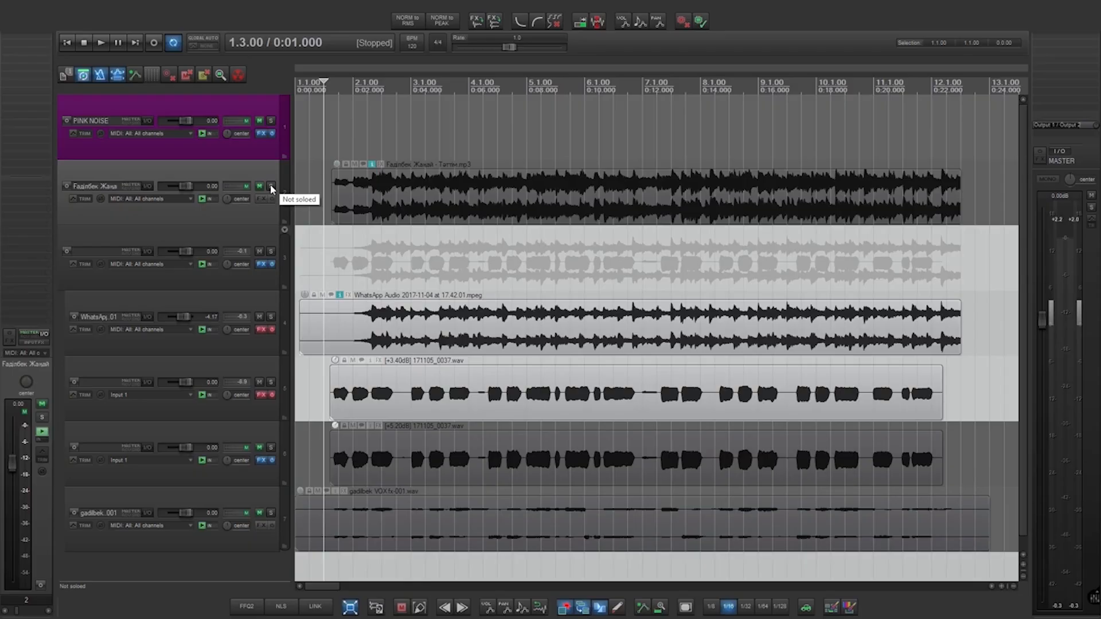
pyautogui.press('space')
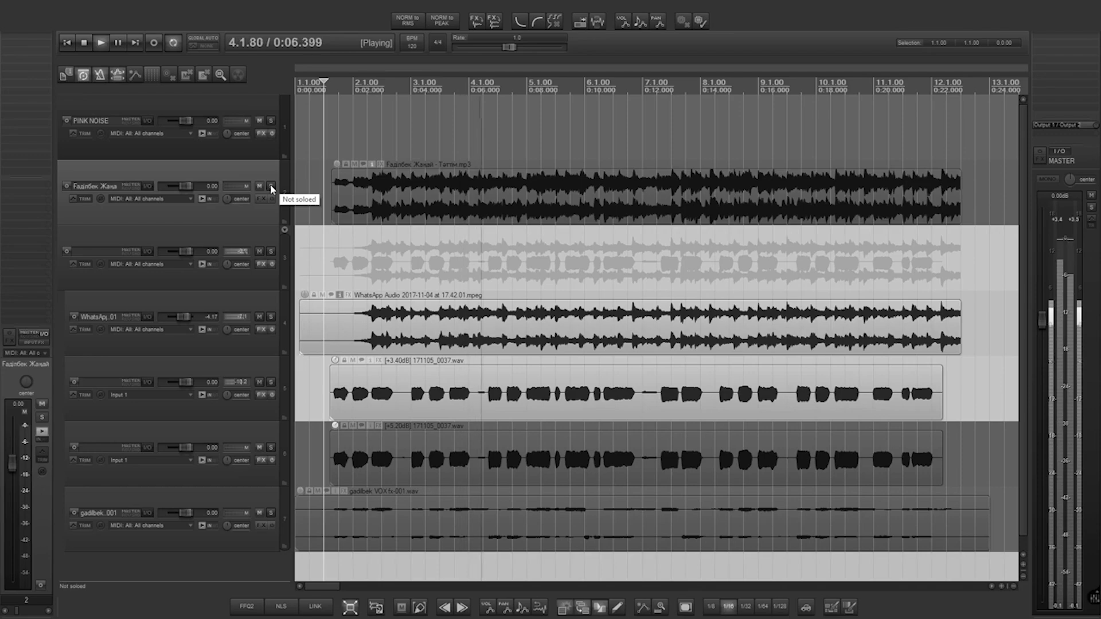
pyautogui.rightClick(272, 190)
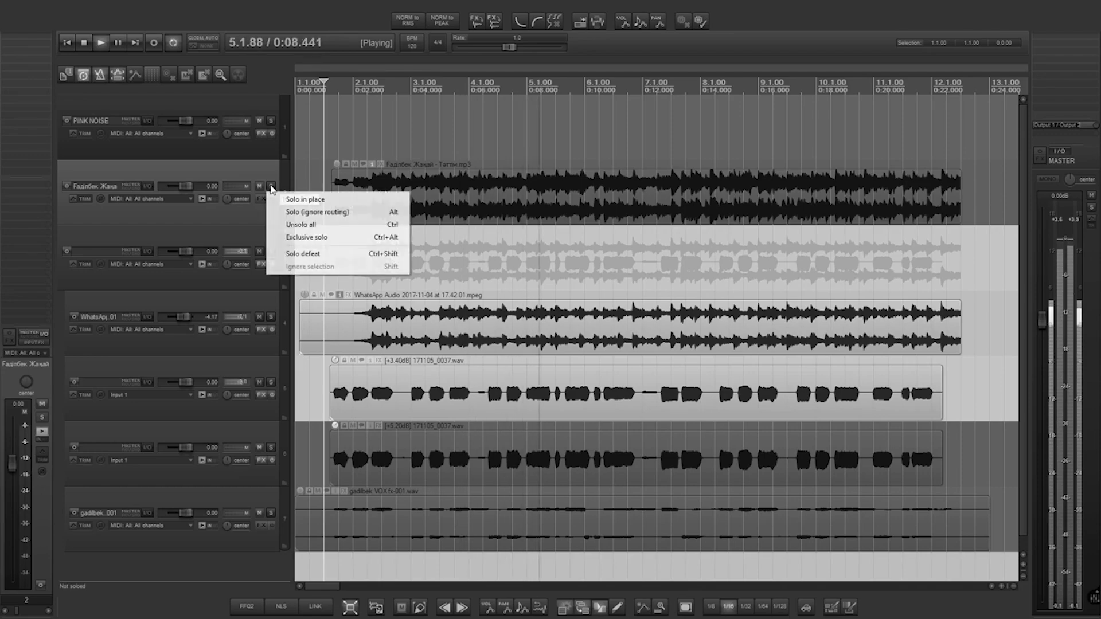
pyautogui.click(233, 212)
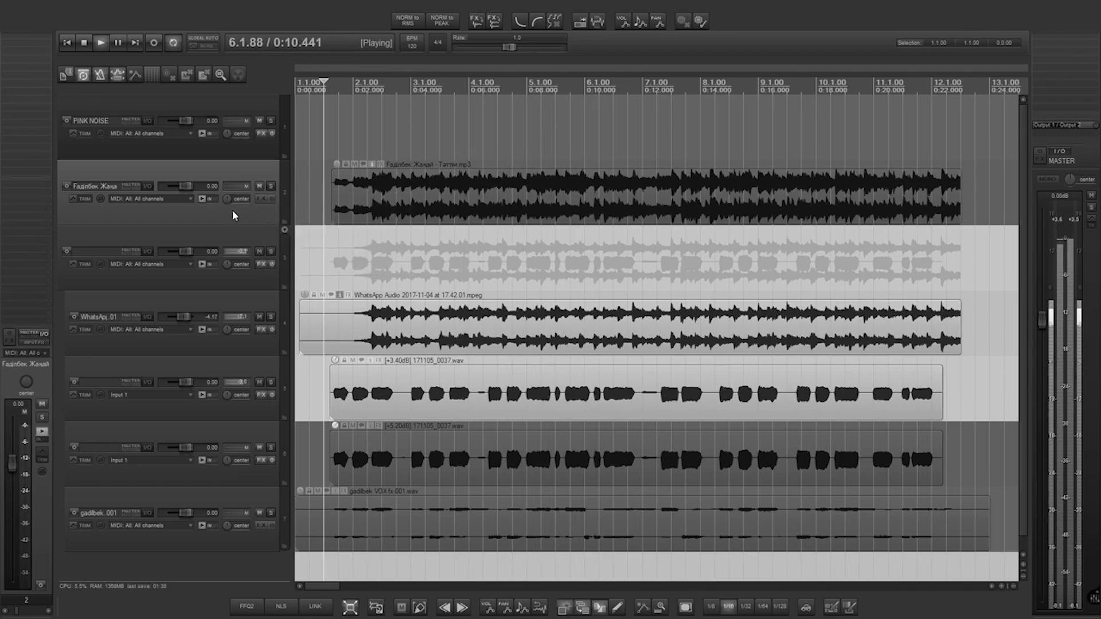
# - Stop playback and box the preamp/input, compressor and EQ/output sections on the Avalon 737 photo
pyautogui.press('space')
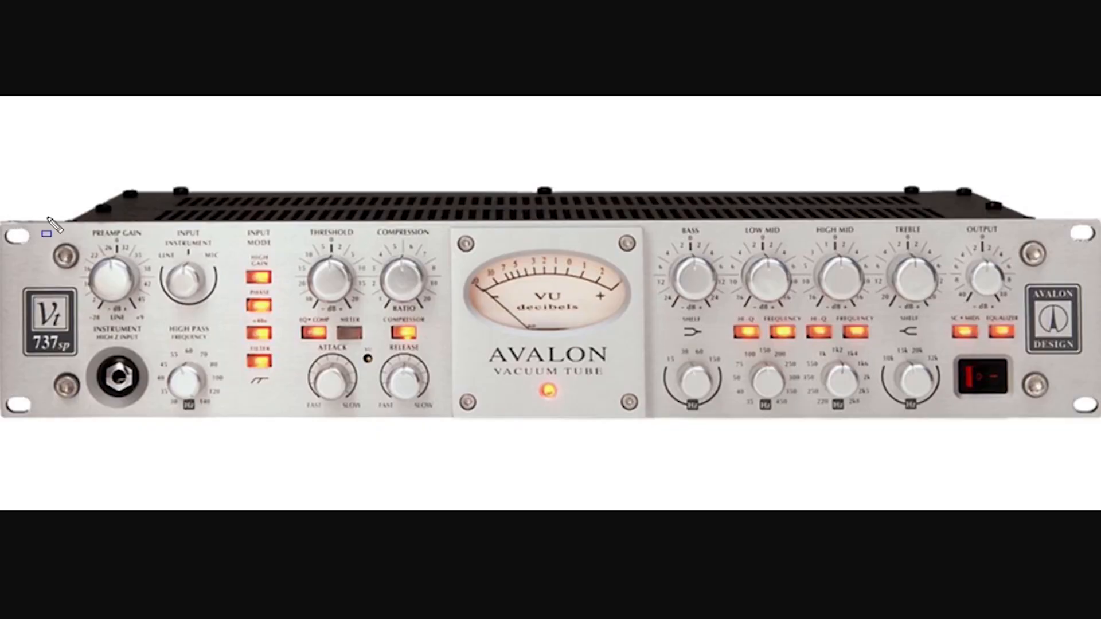
pyautogui.moveTo(36, 209); pyautogui.dragTo(255, 451)
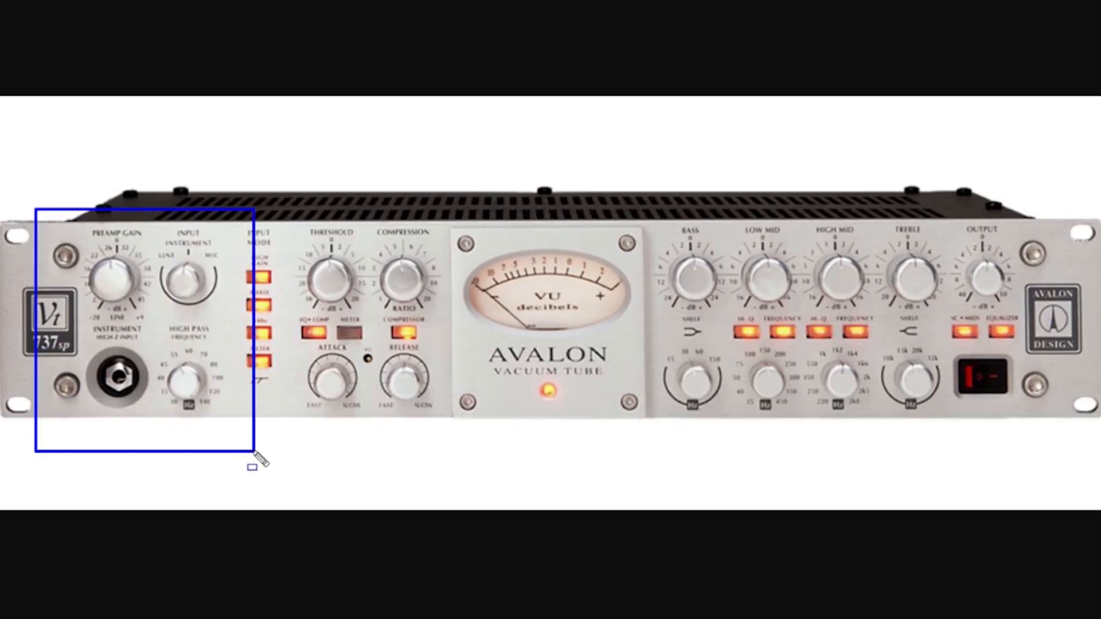
pyautogui.moveTo(275, 225); pyautogui.dragTo(455, 439)
pyautogui.moveTo(654, 216)
pyautogui.mouseDown()
pyautogui.moveTo(888, 386)
pyautogui.moveTo(1011, 427)
pyautogui.mouseUp()
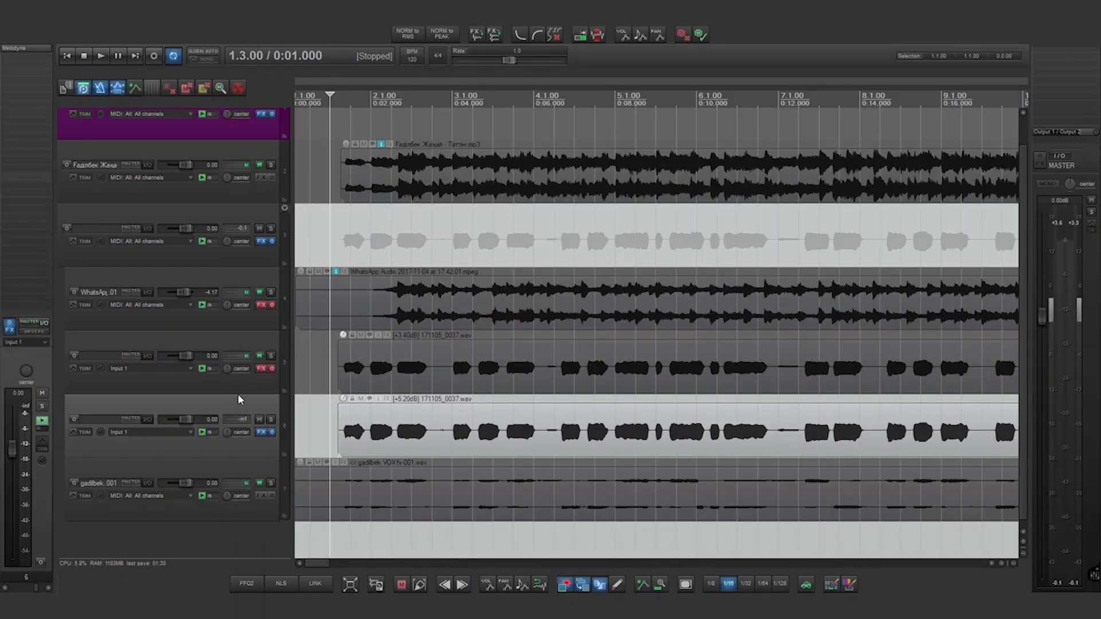
# - Open Melodyne on track 6, arm Transfer and play to capture the vocal as notes
pyautogui.click(19, 47)
pyautogui.moveTo(513, 57); pyautogui.dragTo(555, 63)
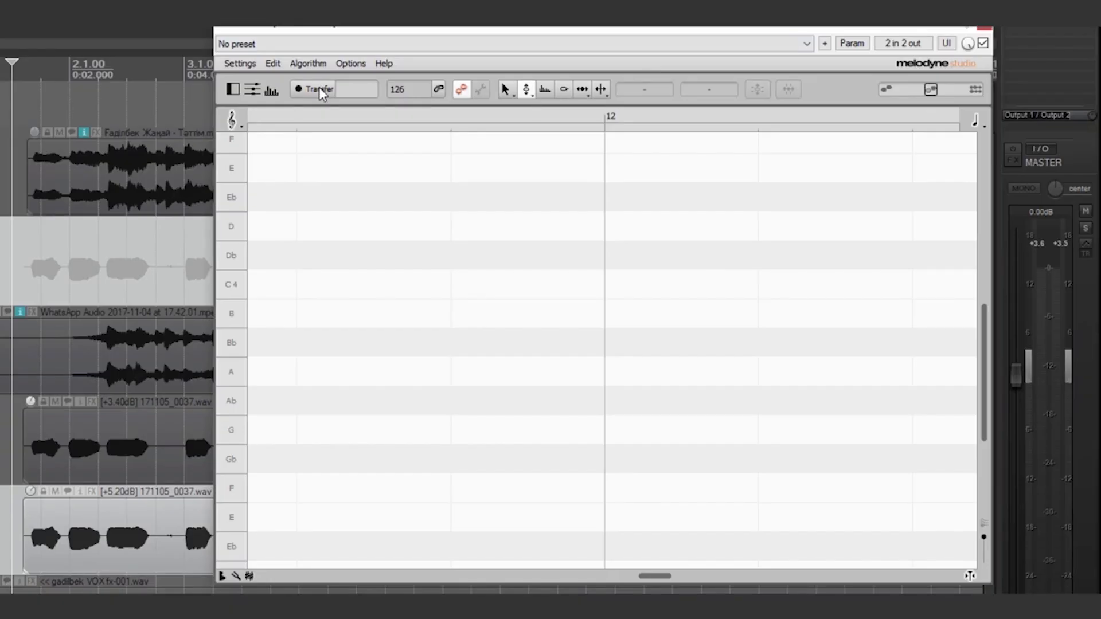
pyautogui.click(318, 90)
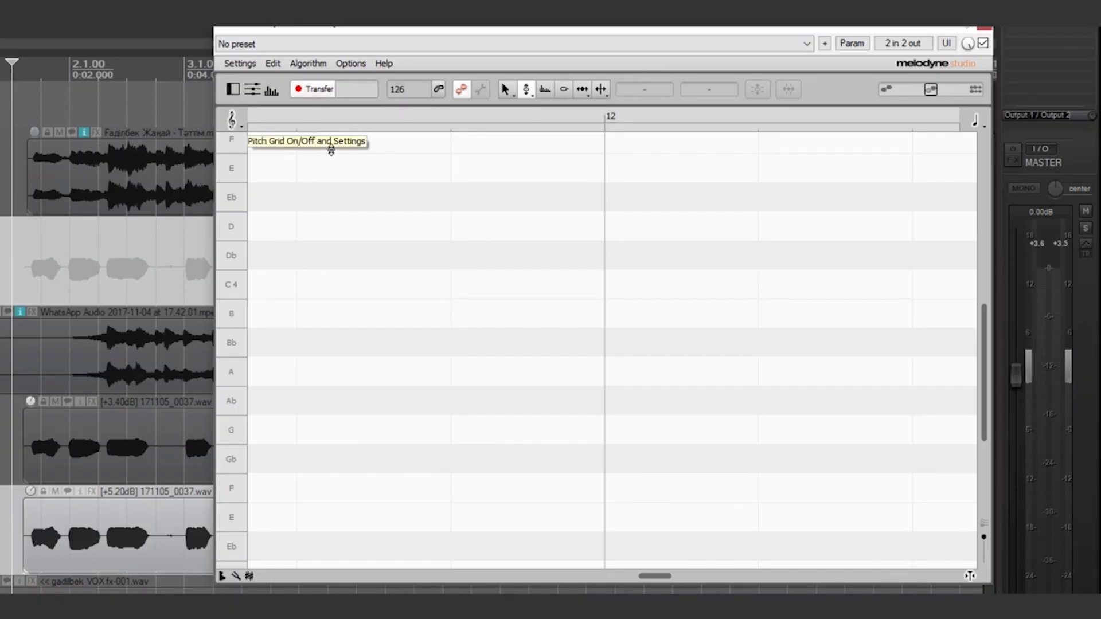
pyautogui.press('space')
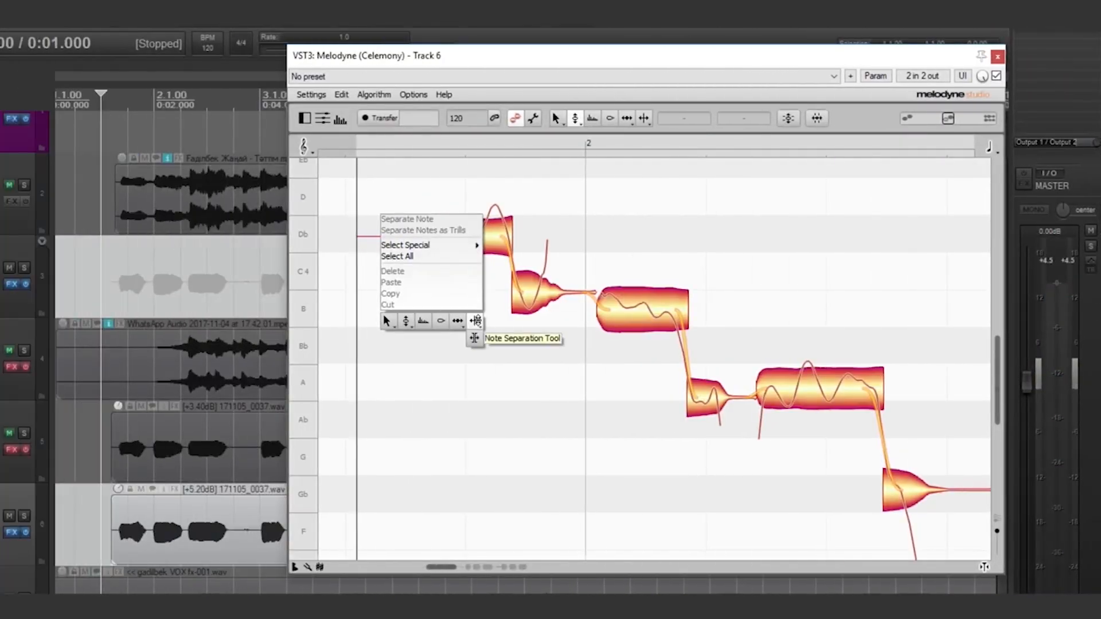
# - Split the opening Db note in two and snap its upper half to the Db centre
pyautogui.click(467, 332)
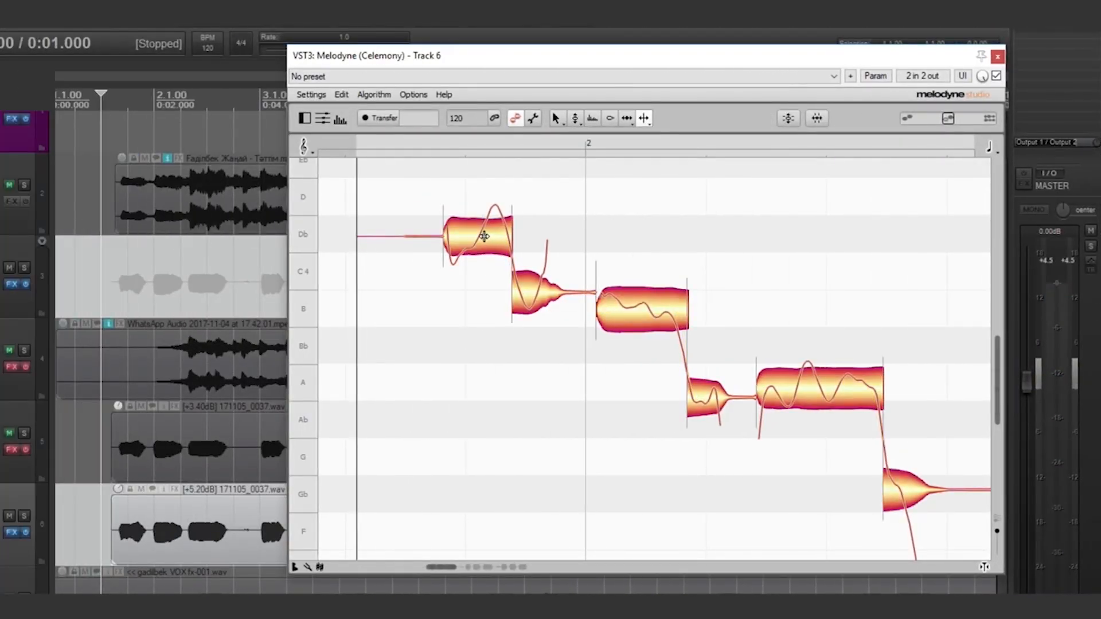
pyautogui.doubleClick(481, 235)
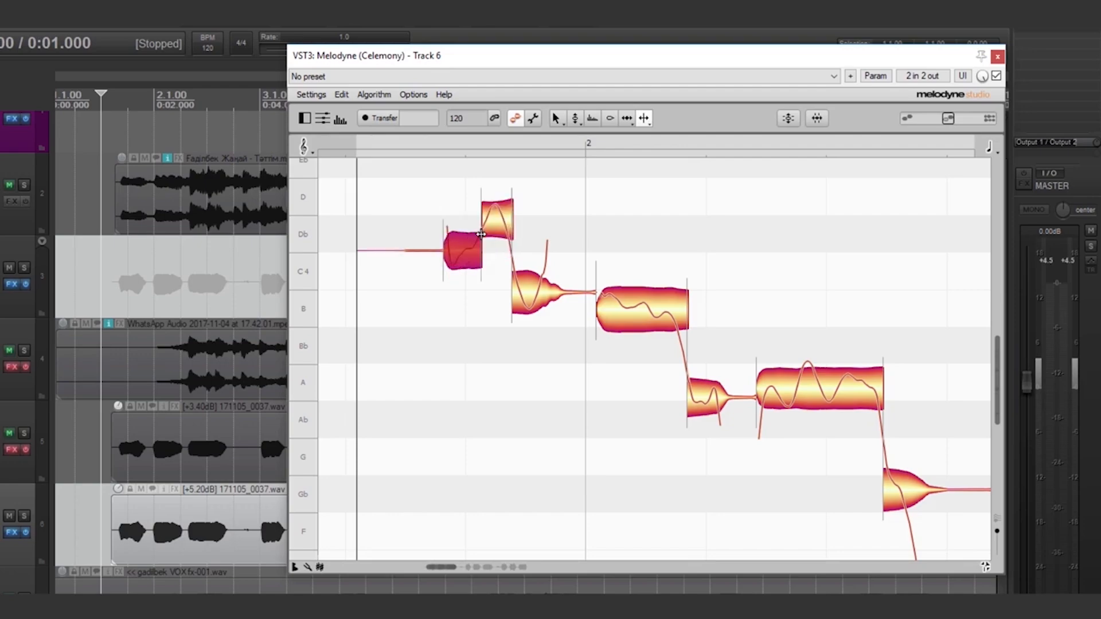
pyautogui.rightClick(482, 234)
pyautogui.click(415, 238)
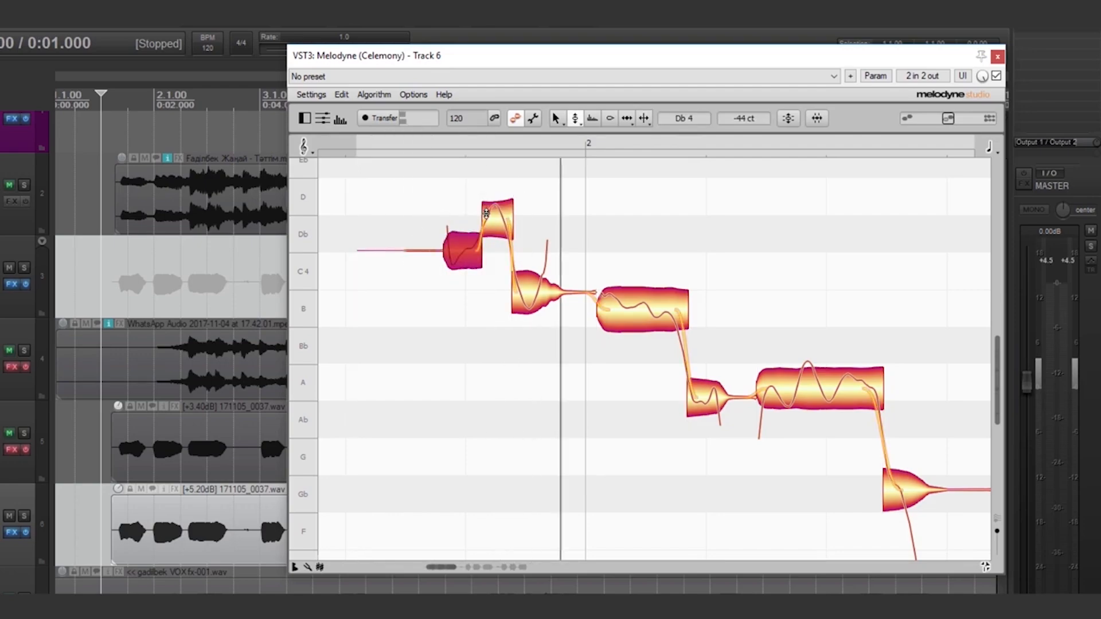
pyautogui.click(482, 206)
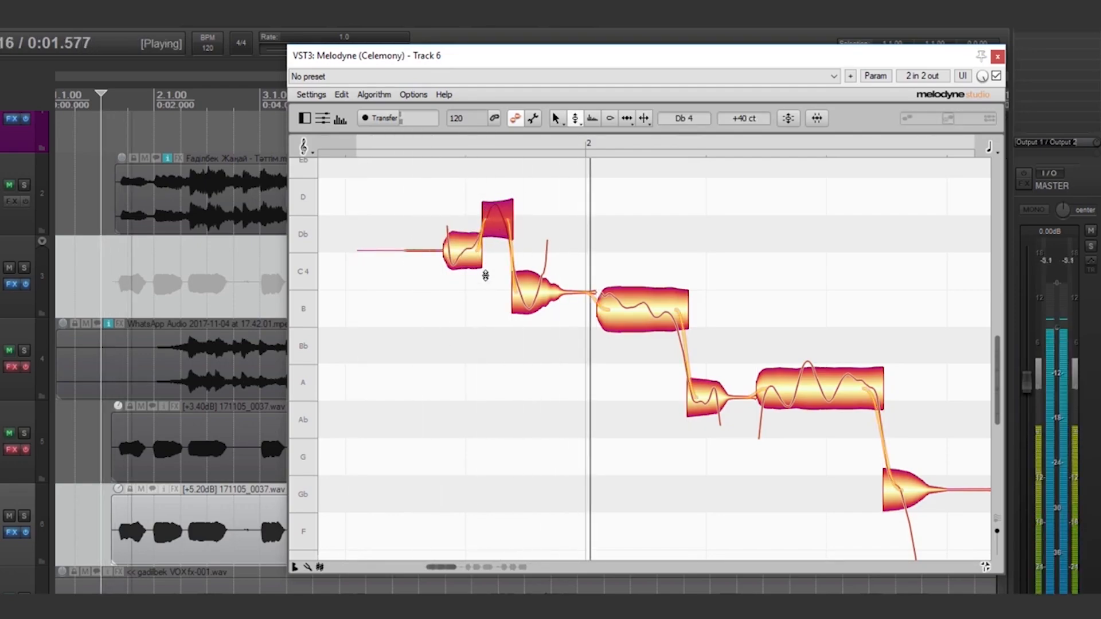
pyautogui.press('space')
pyautogui.doubleClick(491, 215)
# - Lower the first half to B and snap the following notes onto B and A
pyautogui.moveTo(455, 246); pyautogui.dragTo(455, 310)
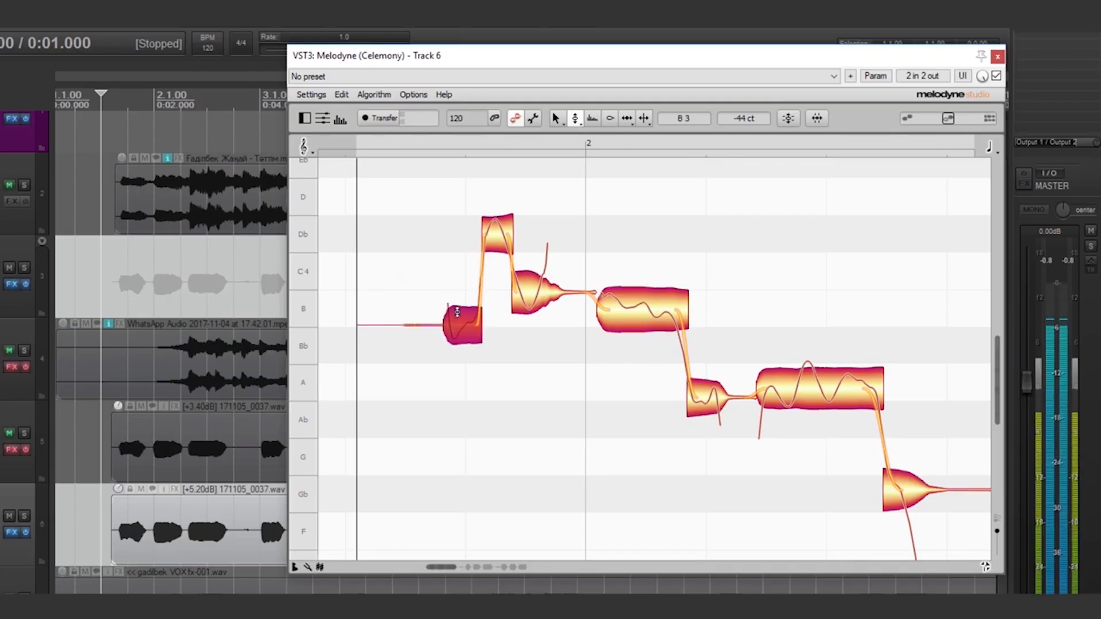
pyautogui.moveTo(529, 290)
pyautogui.mouseDown()
pyautogui.moveTo(529, 321)
pyautogui.moveTo(528, 310)
pyautogui.mouseUp()
pyautogui.doubleClick(529, 321)
pyautogui.click(476, 303)
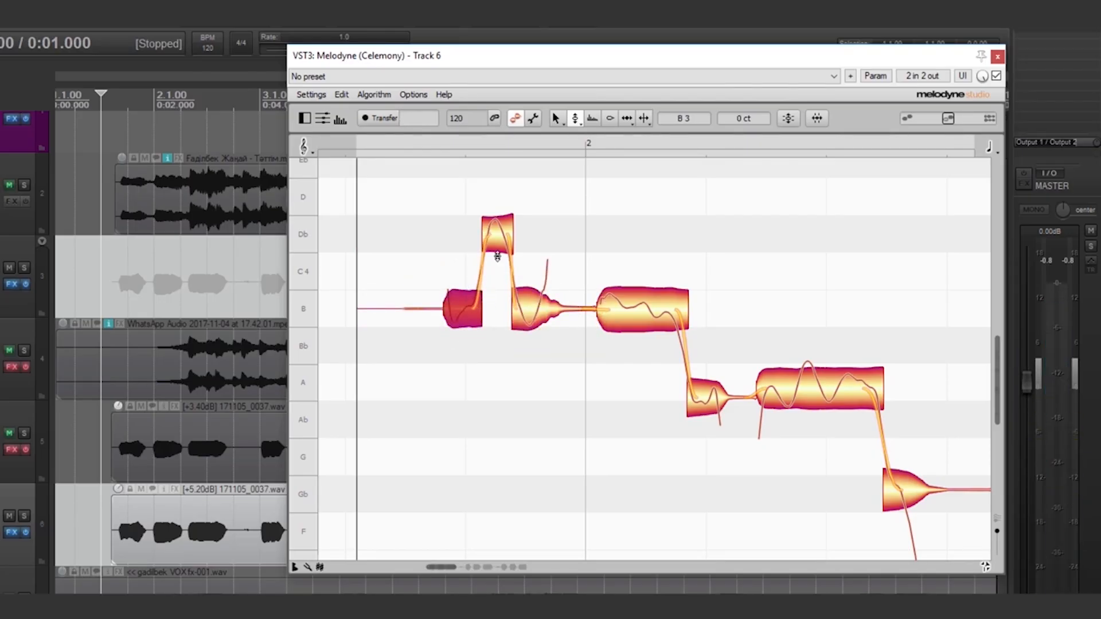
pyautogui.doubleClick(608, 289)
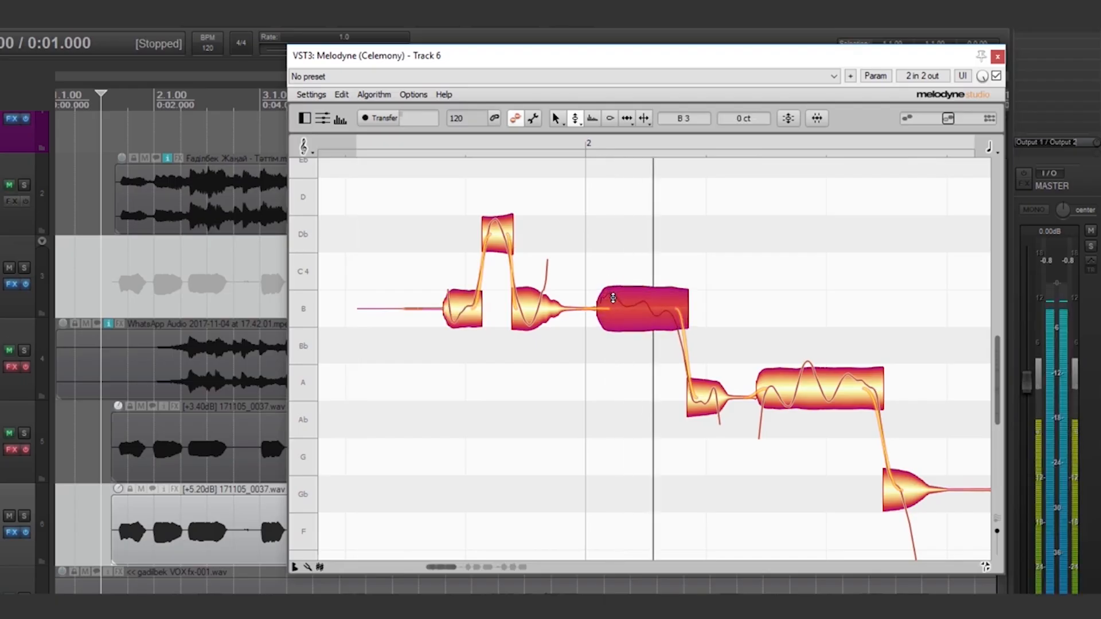
pyautogui.click(710, 397)
pyautogui.doubleClick(807, 379)
pyautogui.doubleClick(716, 393)
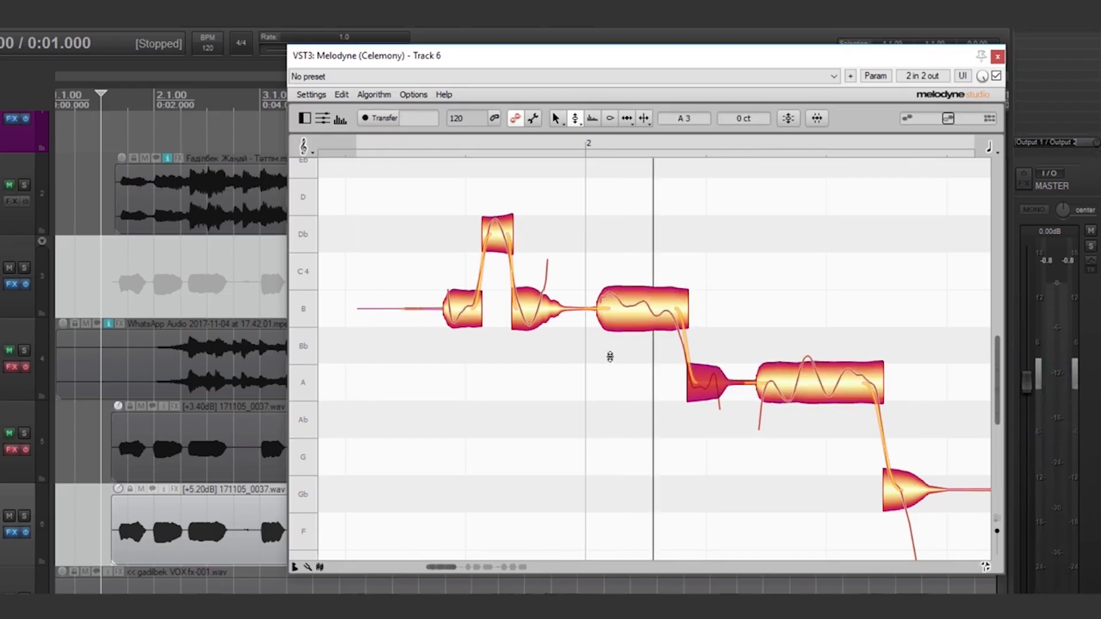
# - Split the long B note near its start and snap both halves onto B
pyautogui.rightClick(609, 356)
pyautogui.click(662, 347)
pyautogui.click(632, 305)
pyautogui.doubleClick(633, 306)
pyautogui.rightClick(631, 332)
pyautogui.click(604, 324)
pyautogui.doubleClick(615, 307)
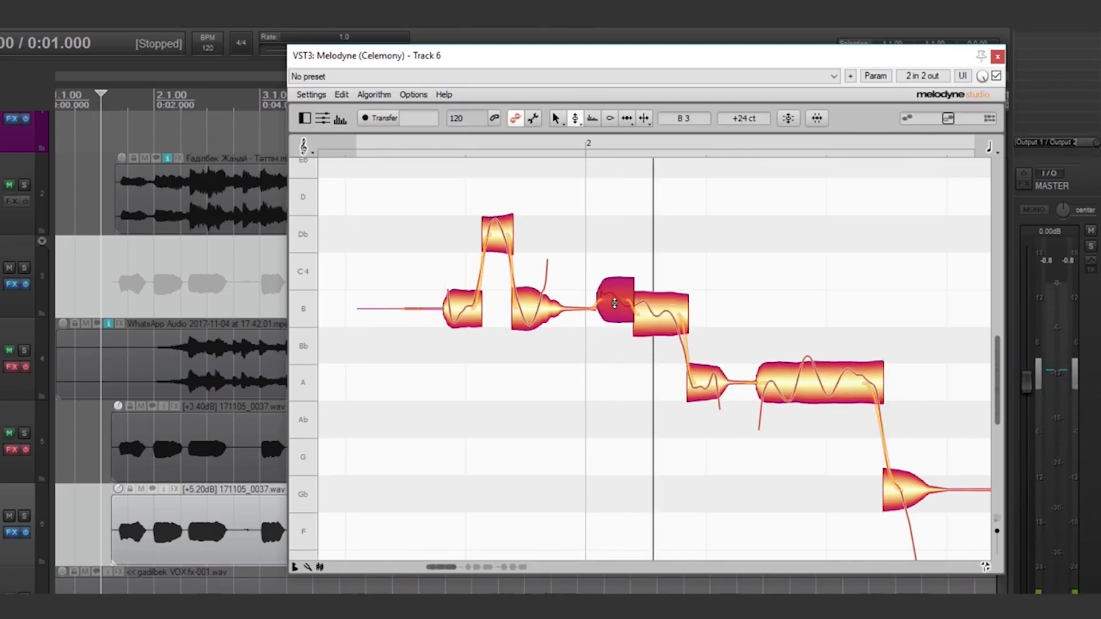
pyautogui.doubleClick(643, 329)
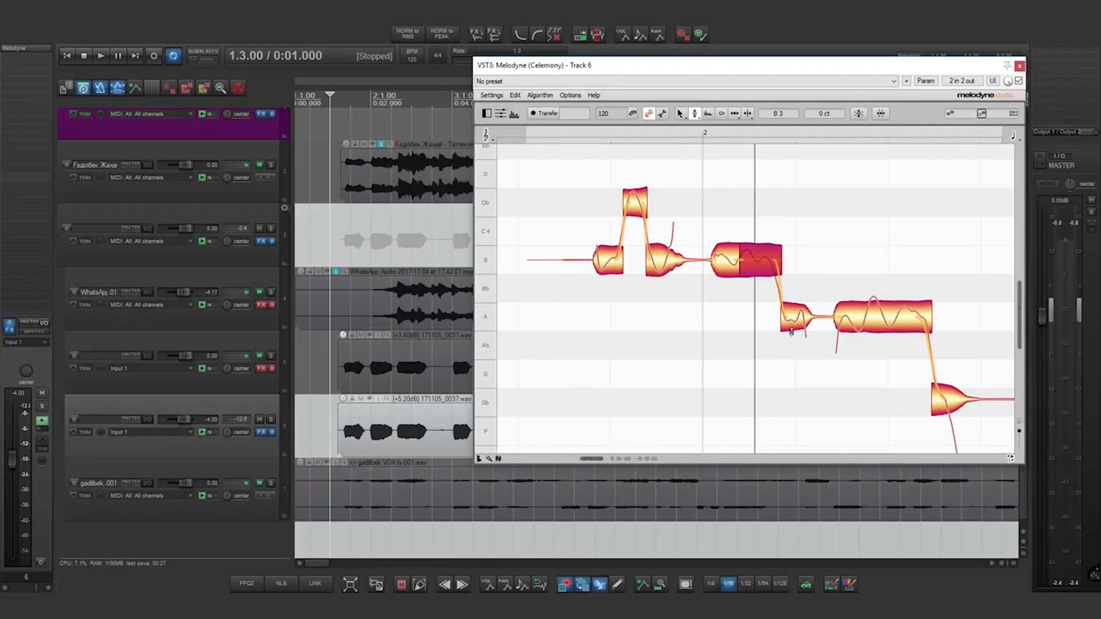
pyautogui.click(636, 294)
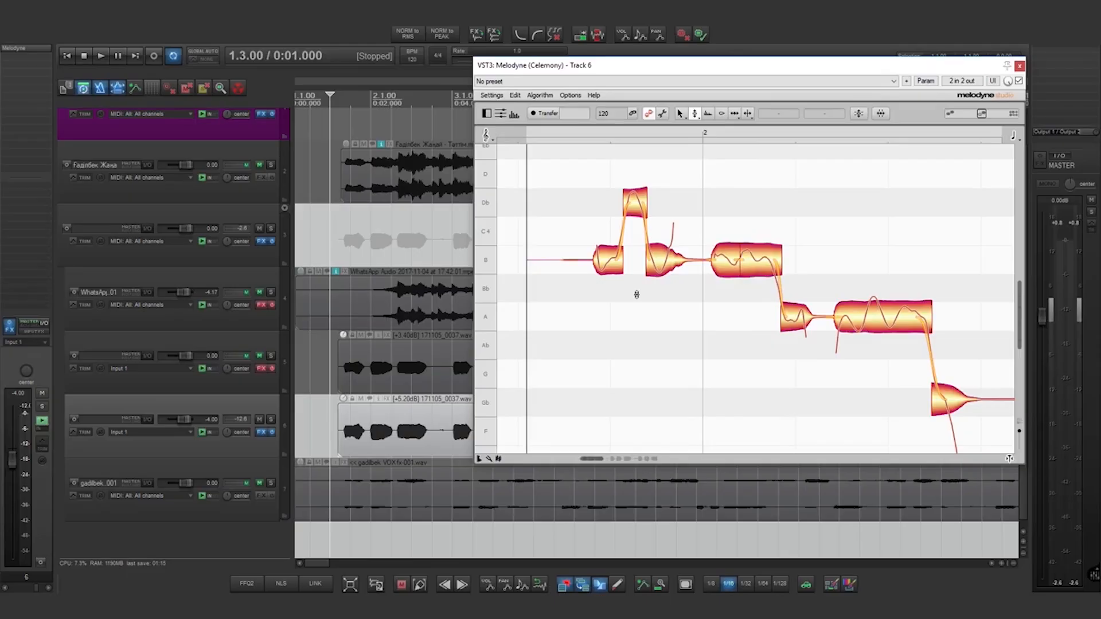
# - Cut the first five notes' pitch modulation to 30% and play back the corrected vocal
pyautogui.rightClick(637, 294)
pyautogui.moveTo(637, 303)
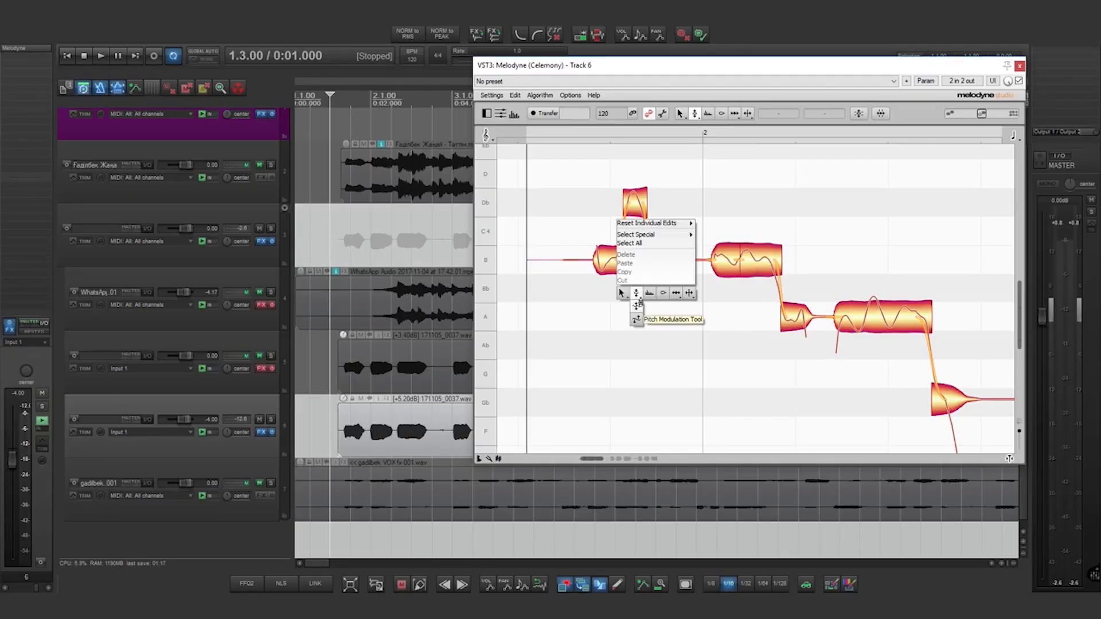
pyautogui.click(640, 303)
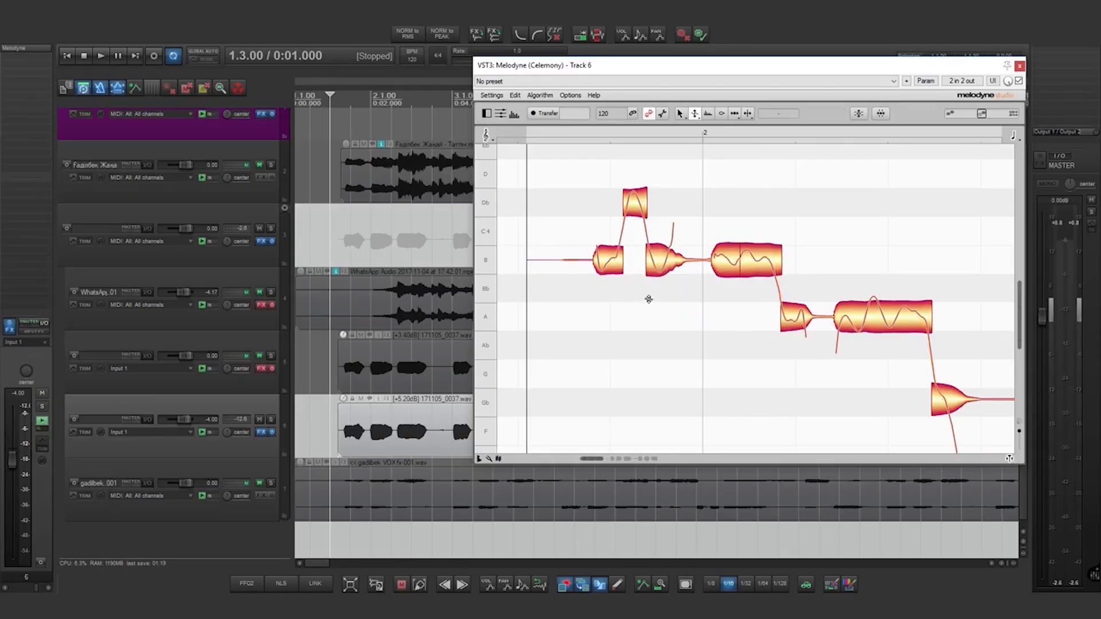
pyautogui.moveTo(794, 360); pyautogui.dragTo(584, 204)
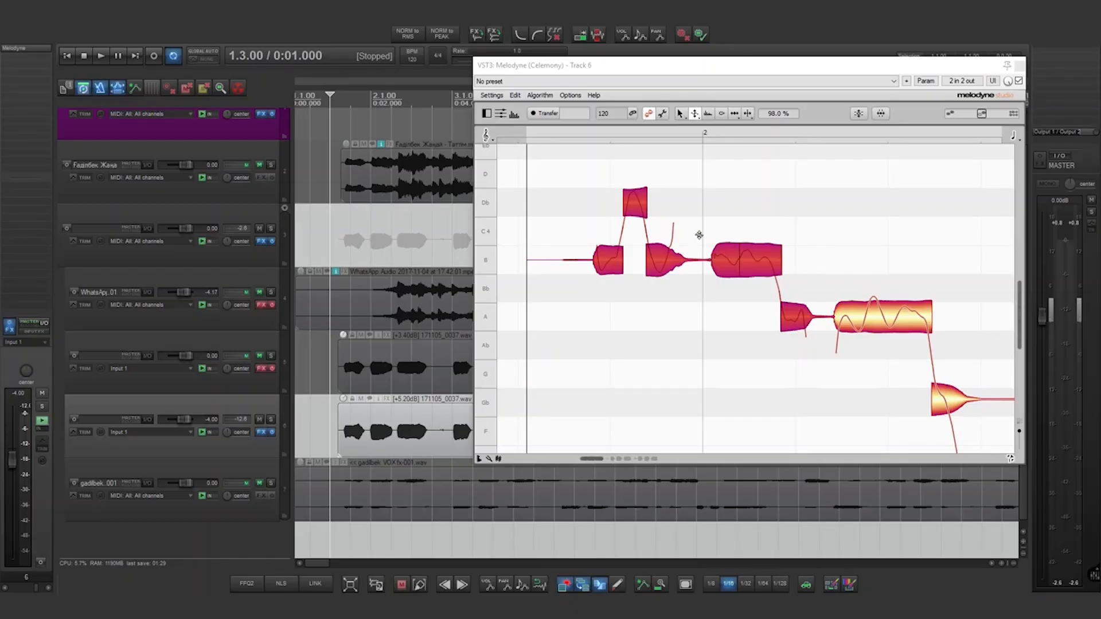
pyautogui.click(659, 272)
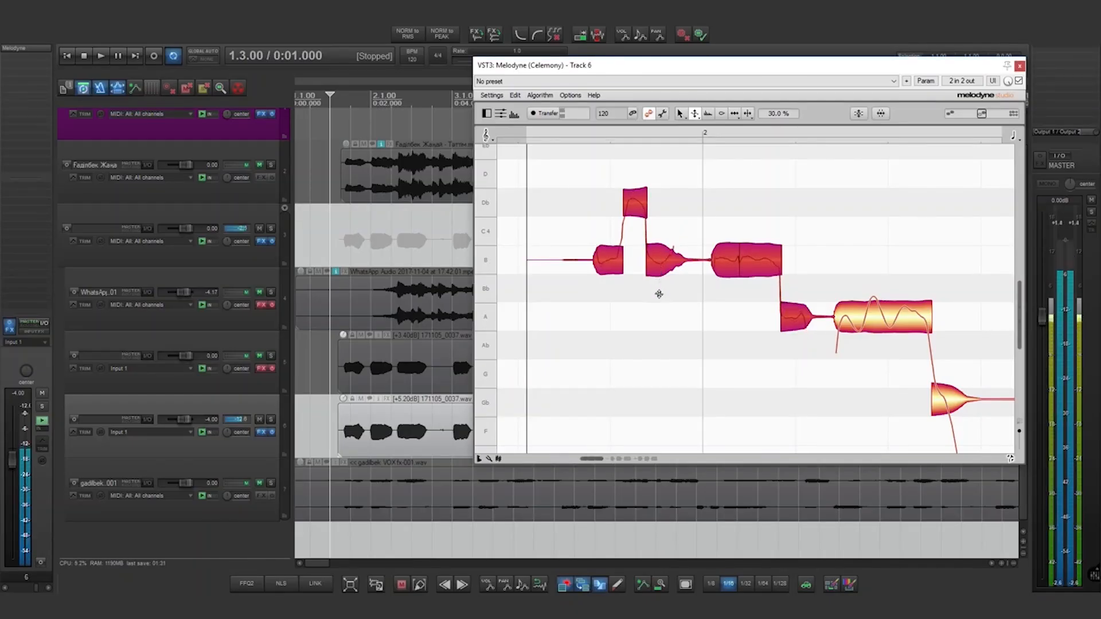
pyautogui.rightClick(659, 294)
pyautogui.click(659, 283)
pyautogui.click(638, 312)
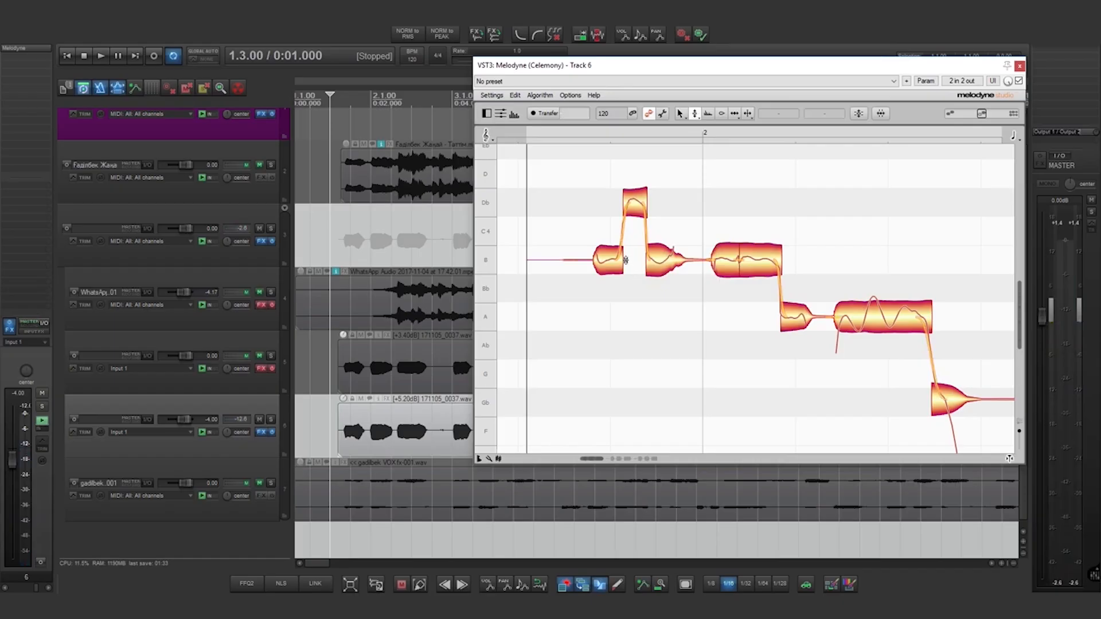
pyautogui.press('space')
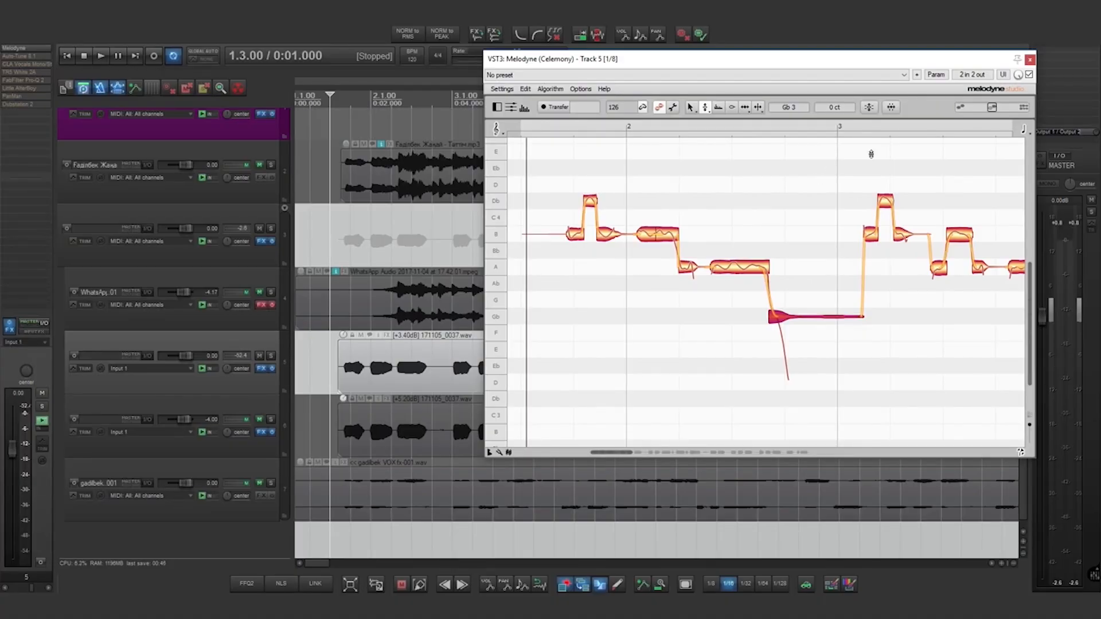
# - Play the vocal with Melodyne bypassed, then re-enable correction and play it again
pyautogui.click(1029, 75)
pyautogui.press('space')
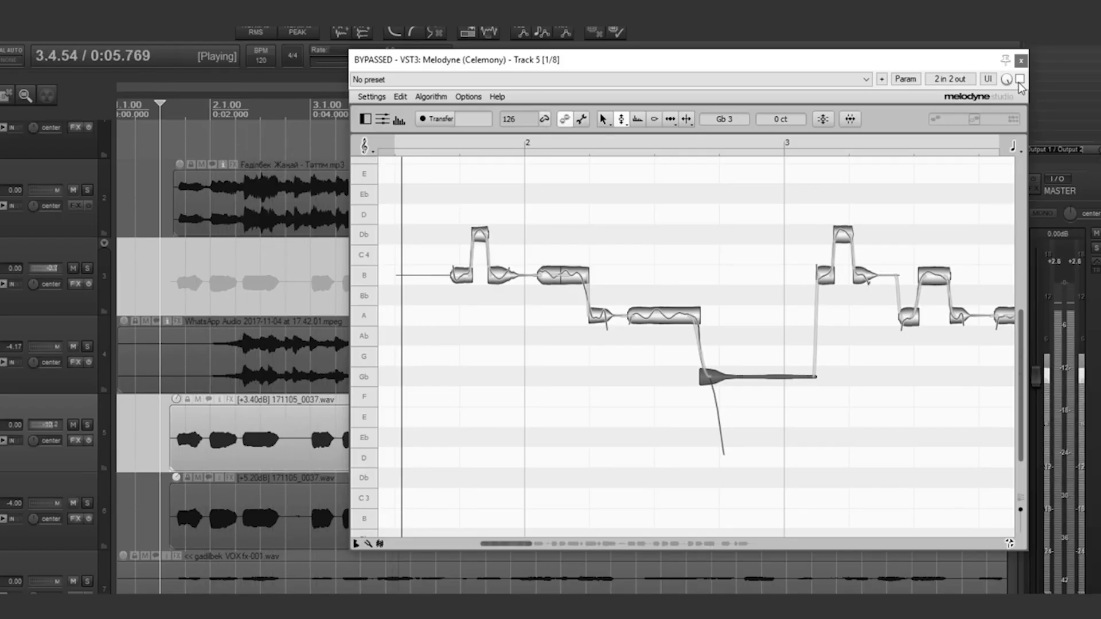
pyautogui.press('space')
pyautogui.click(1020, 79)
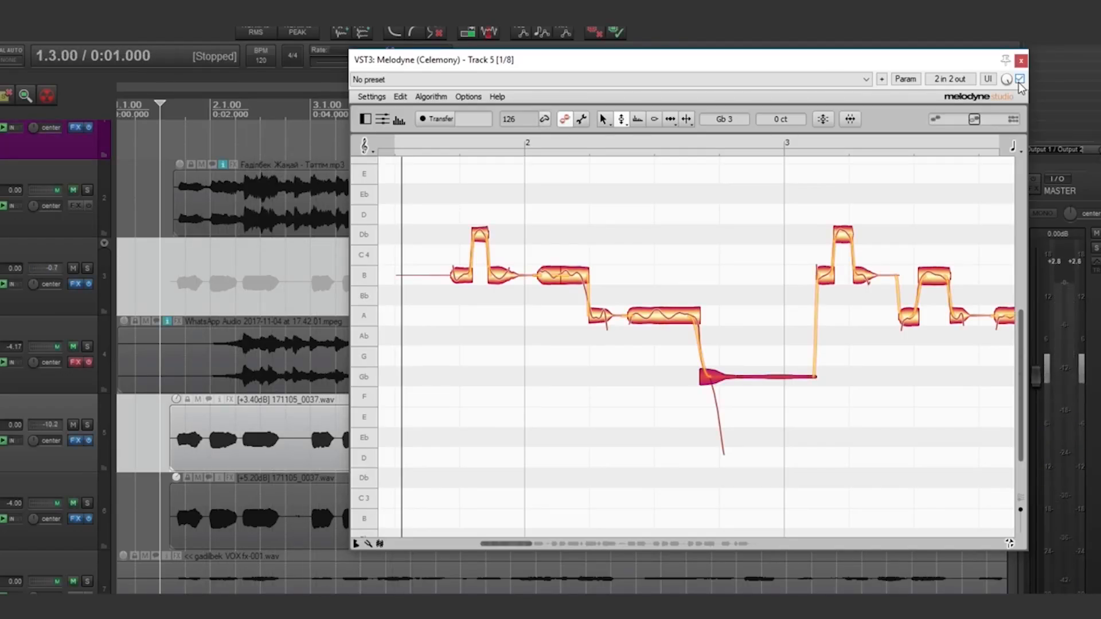
pyautogui.press('space')
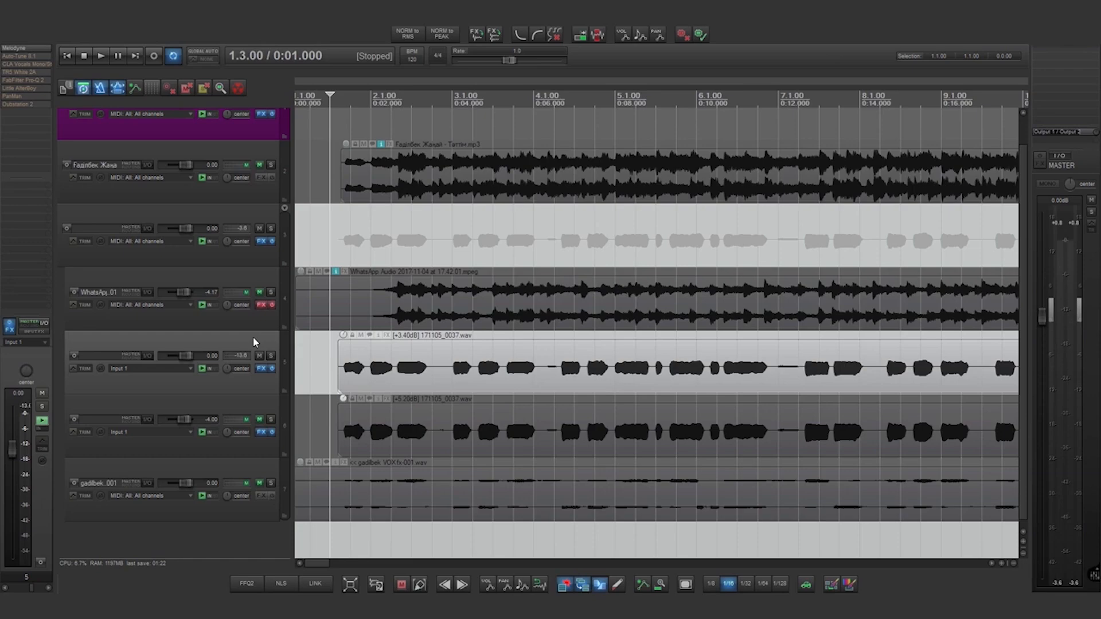
# - Open Auto-Tune 8 and highlight its F# minor key, Retune Speed 0 and Humanize 100 settings
pyautogui.click(14, 58)
pyautogui.moveTo(553, 113); pyautogui.dragTo(536, 106)
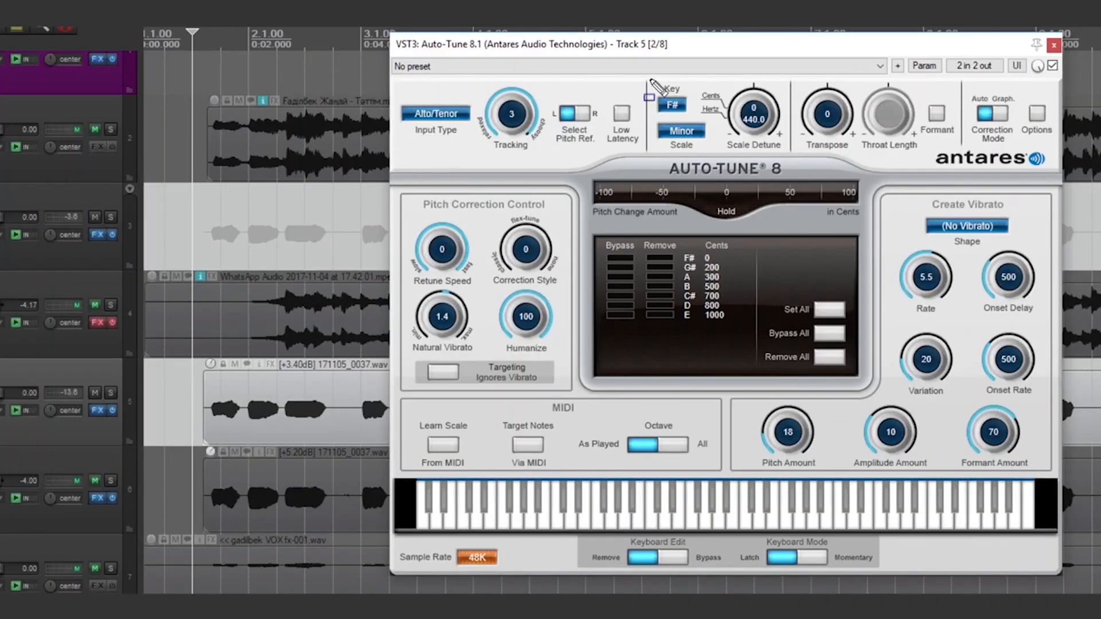
pyautogui.moveTo(649, 80); pyautogui.dragTo(725, 156)
pyautogui.press('Escape')
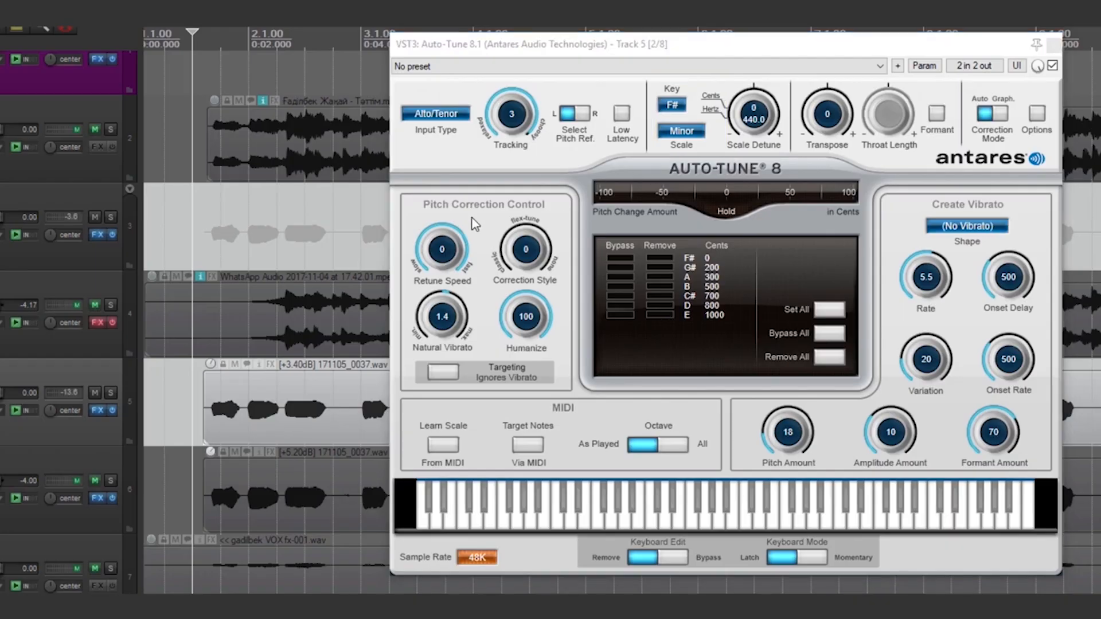
pyautogui.click(412, 205)
pyautogui.moveTo(416, 212); pyautogui.dragTo(473, 276)
pyautogui.press('Escape')
pyautogui.click(502, 285)
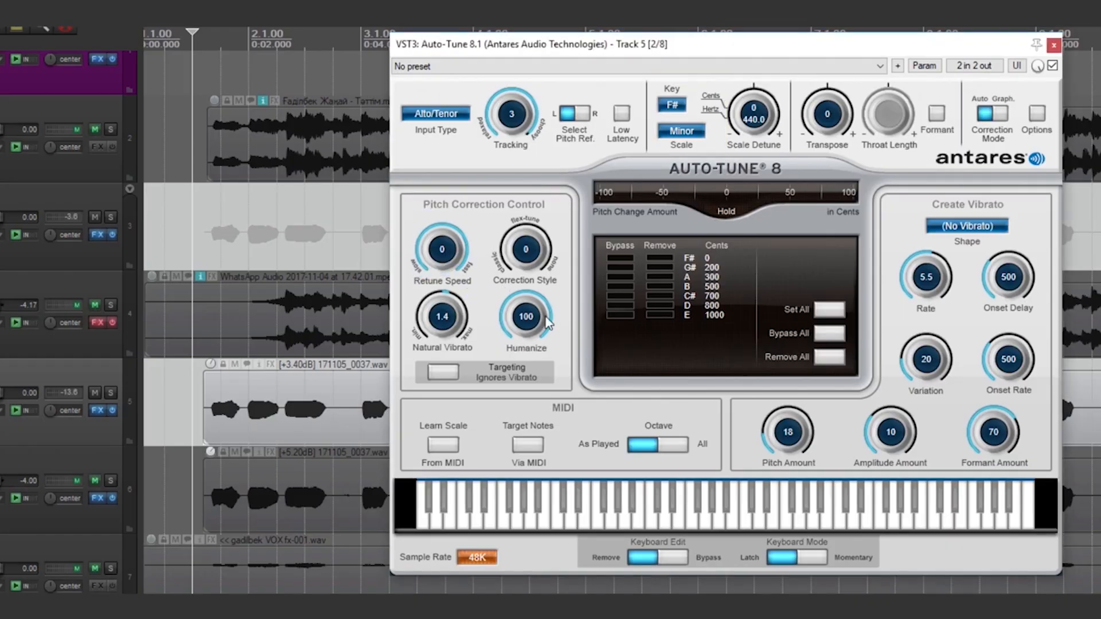
pyautogui.hotkey('ctrl', 'alt', 'd')
pyautogui.moveTo(499, 278); pyautogui.dragTo(559, 346)
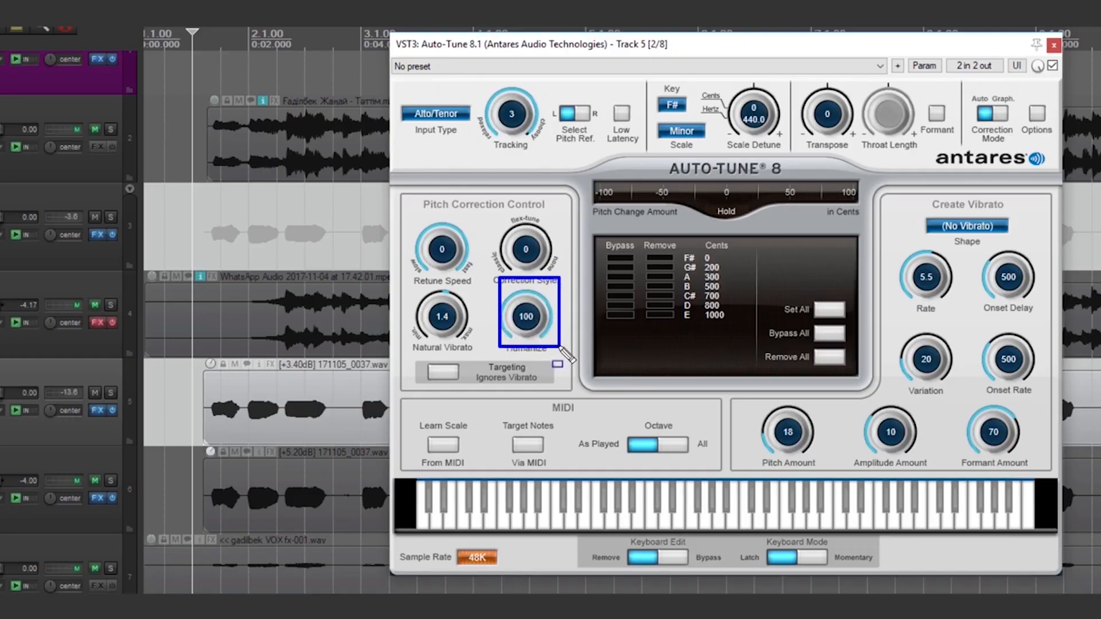
pyautogui.press('Escape')
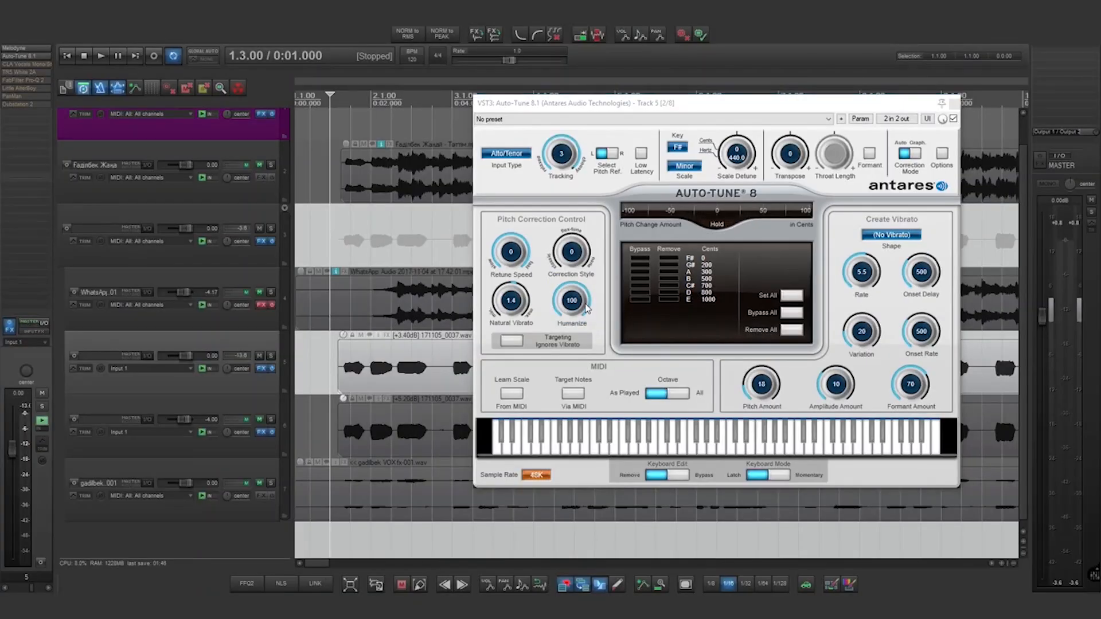
# - Play the vocal with Auto-Tune active, then bypass it and play again for comparison
pyautogui.press('space')
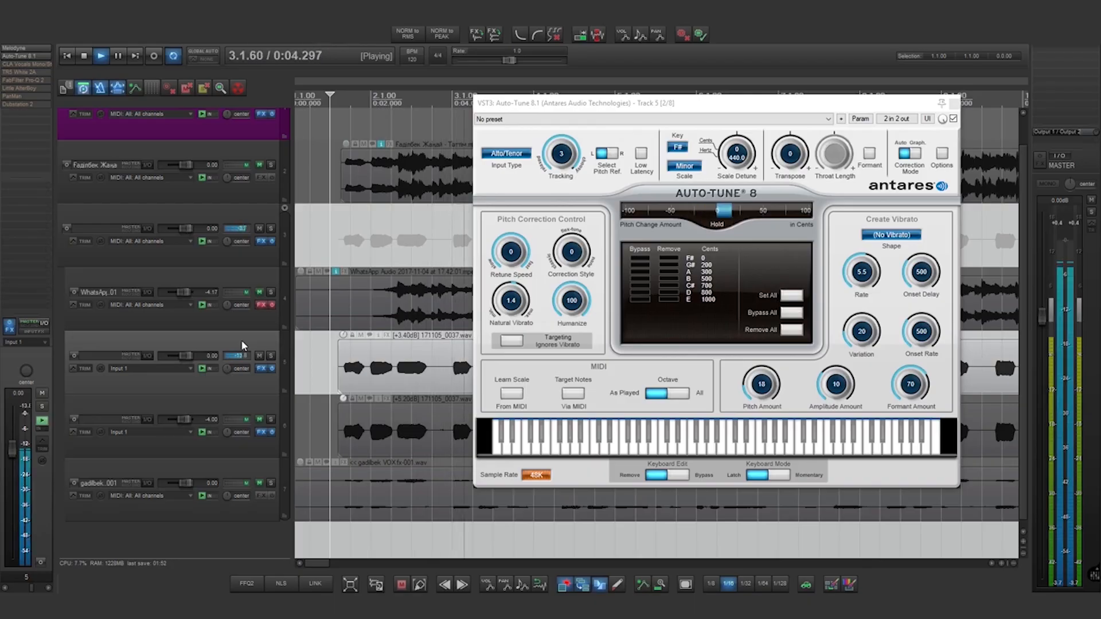
pyautogui.press('space')
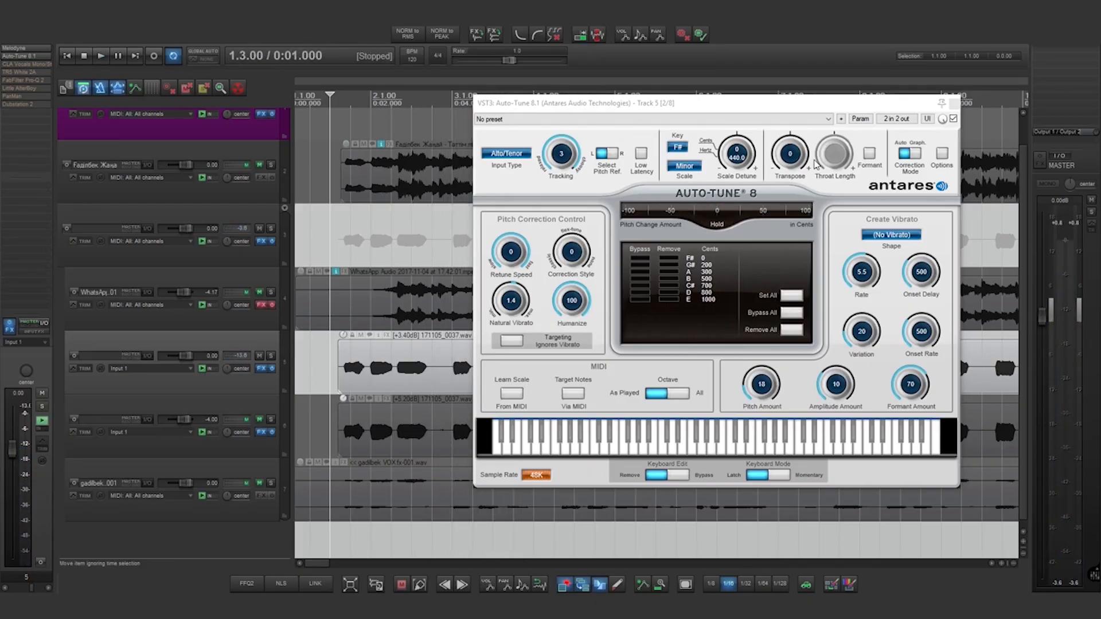
pyautogui.click(954, 120)
pyautogui.press('space')
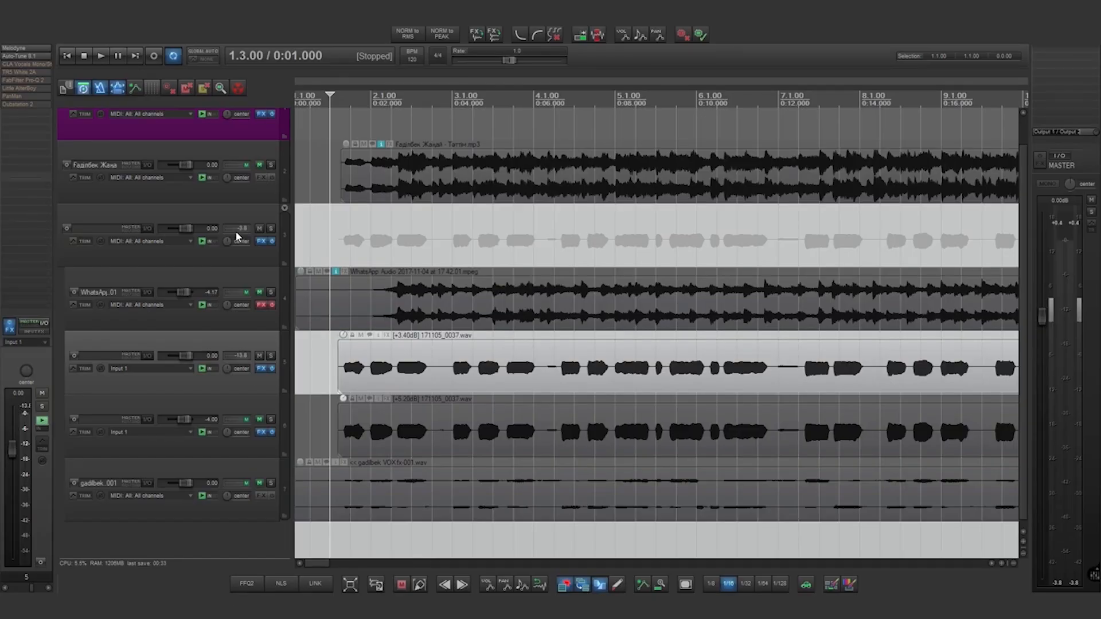
# - Audition CLA Vocals active and then bypassed, and close its window
pyautogui.click(40, 66)
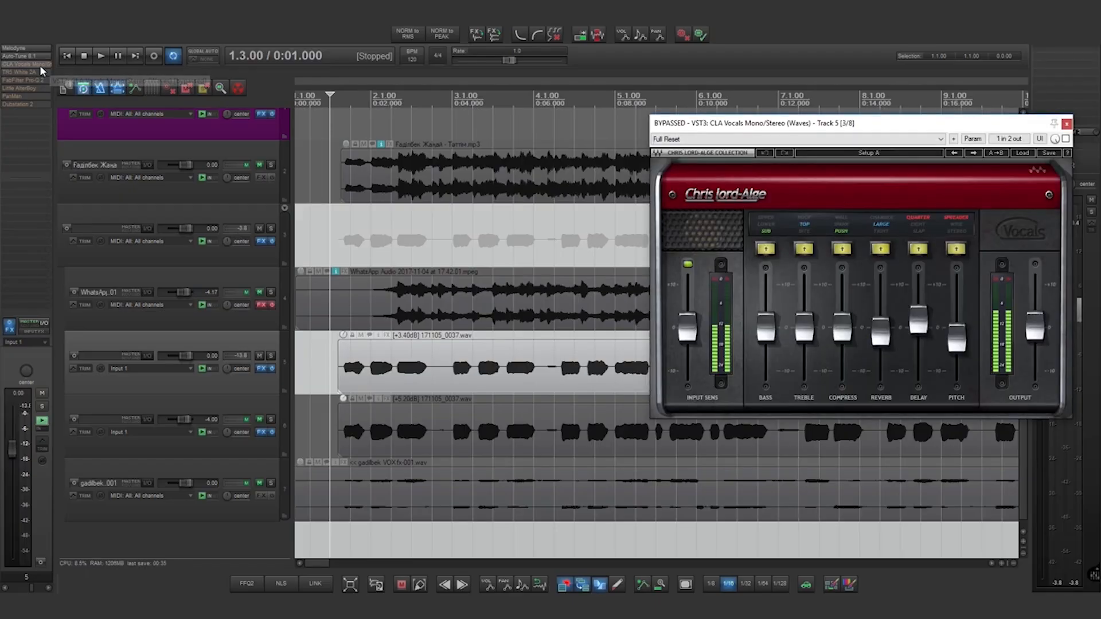
pyautogui.moveTo(709, 125); pyautogui.dragTo(598, 114)
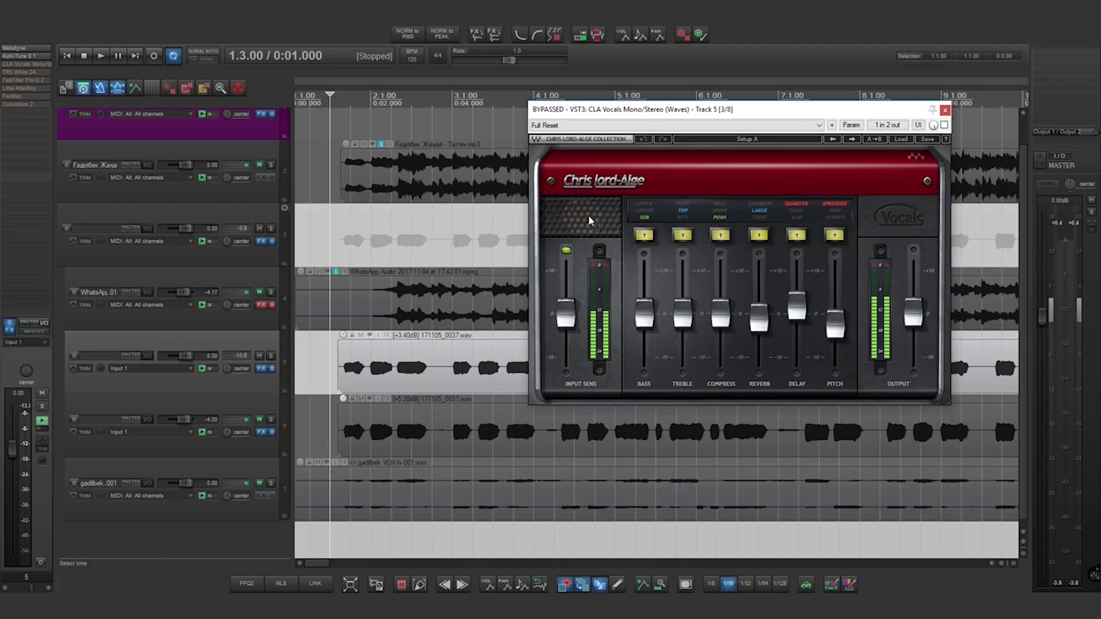
pyautogui.click(944, 125)
pyautogui.press('space')
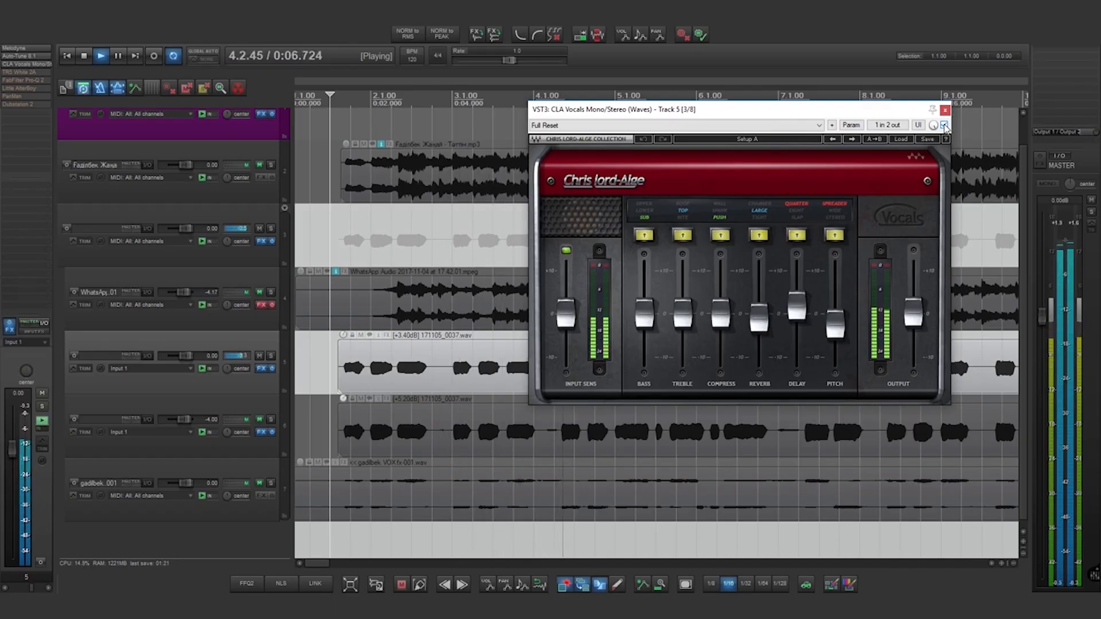
pyautogui.press('space')
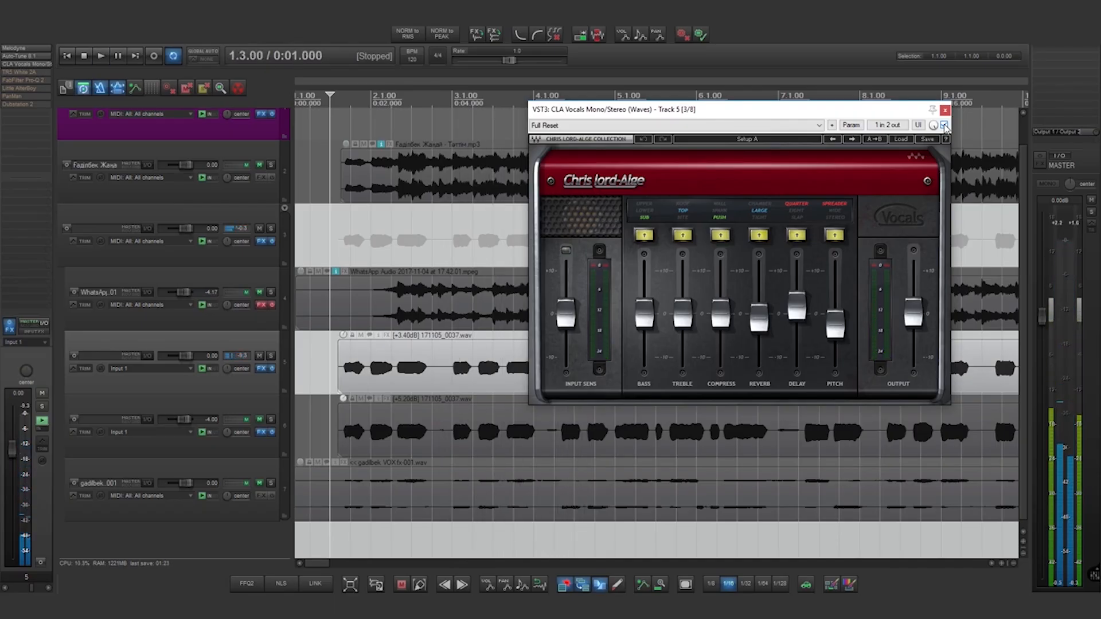
pyautogui.click(945, 125)
pyautogui.press('space')
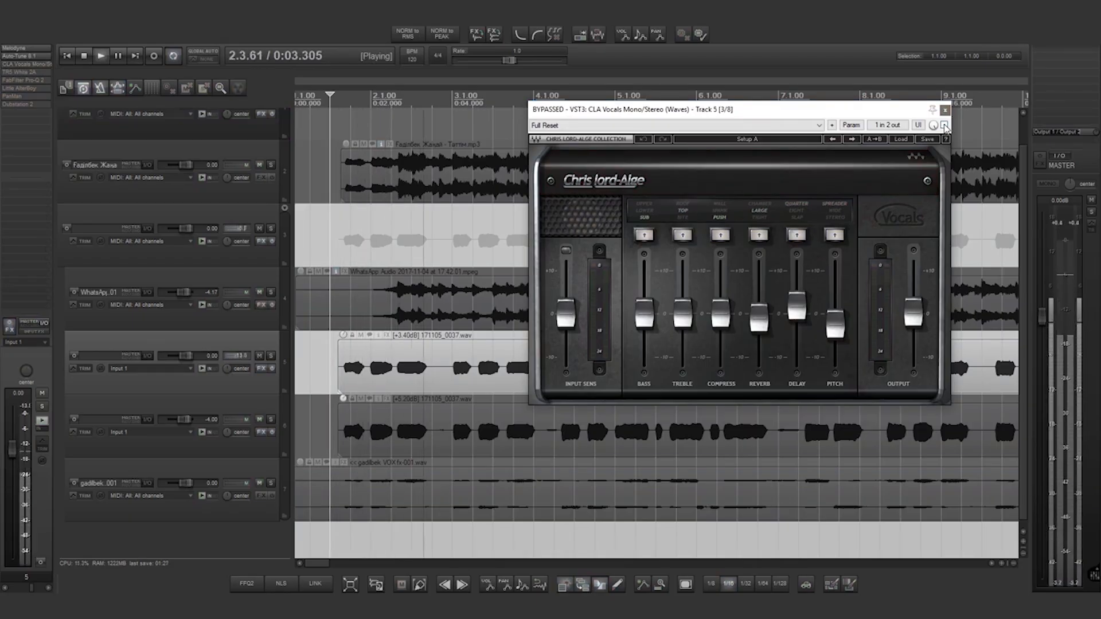
pyautogui.press('space')
pyautogui.click(945, 109)
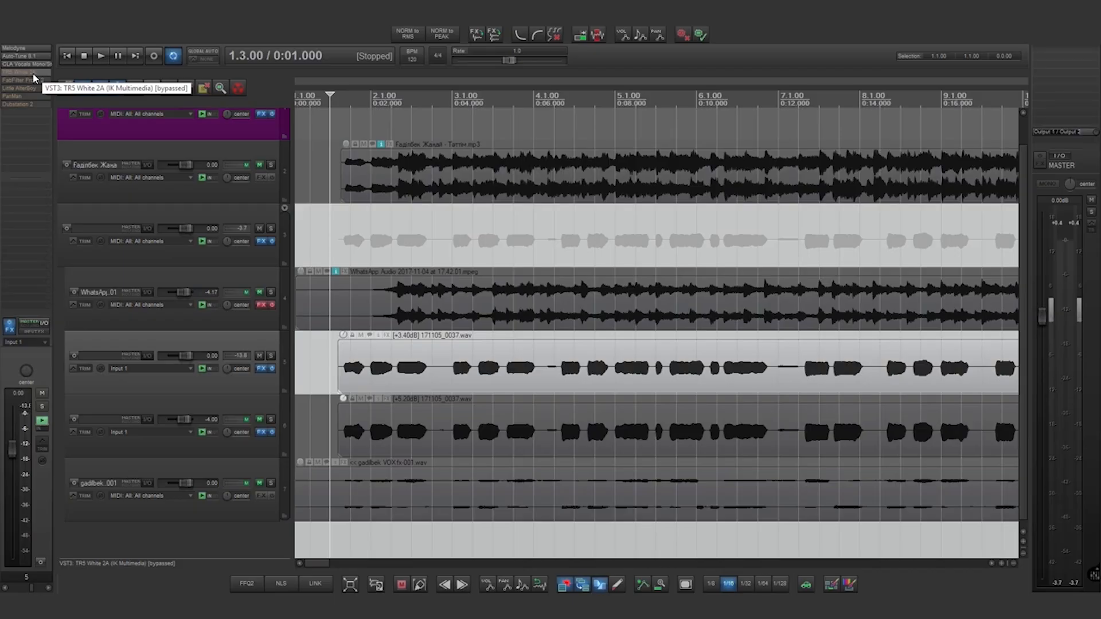
# - Enable TR5 White 2A at gain 44.2 and peak reduction 37.2, audition it, then close it
pyautogui.click(35, 74)
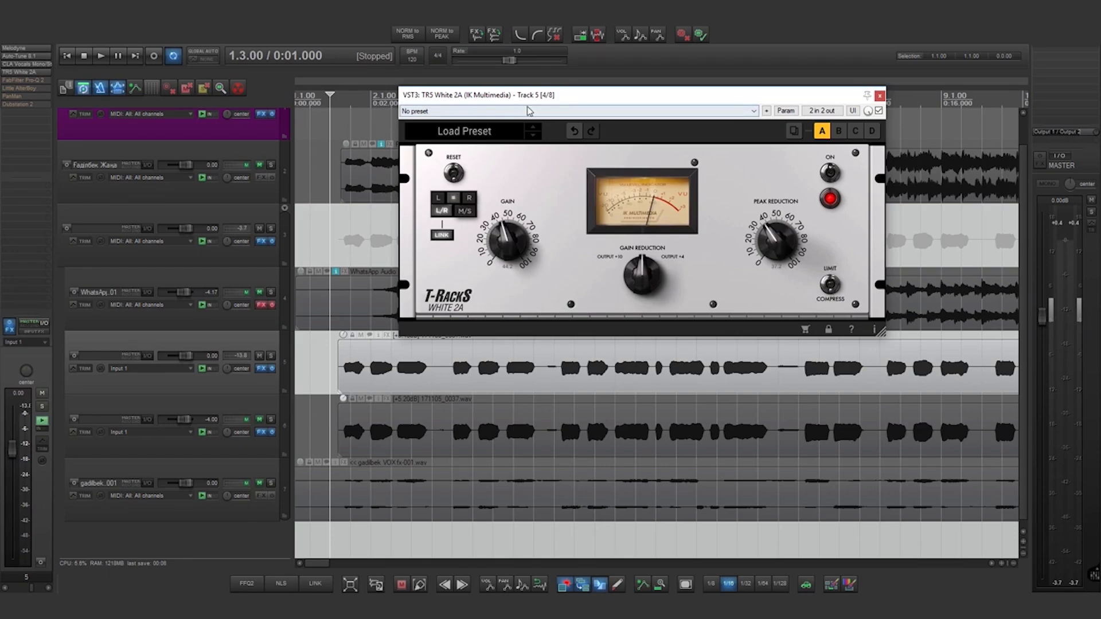
pyautogui.moveTo(523, 101); pyautogui.dragTo(542, 99)
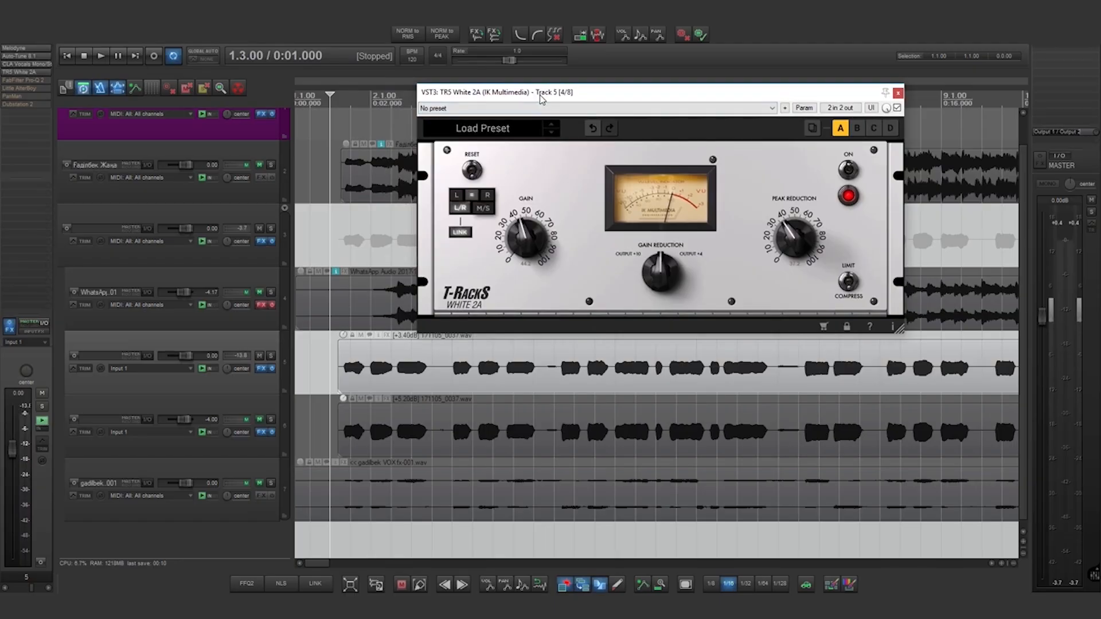
pyautogui.press('space')
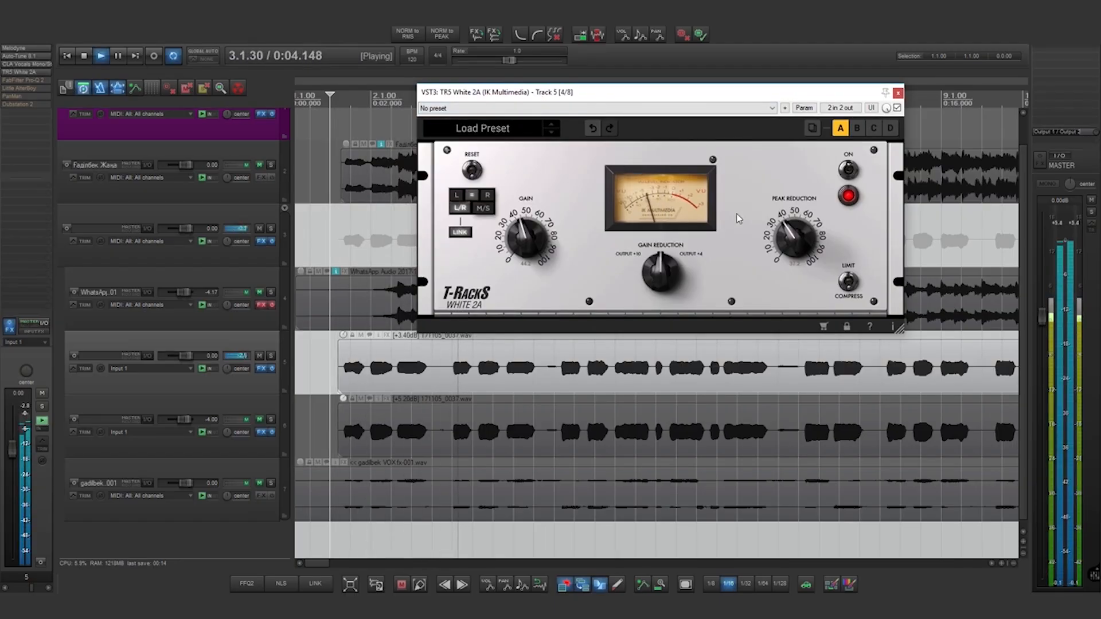
pyautogui.press('space')
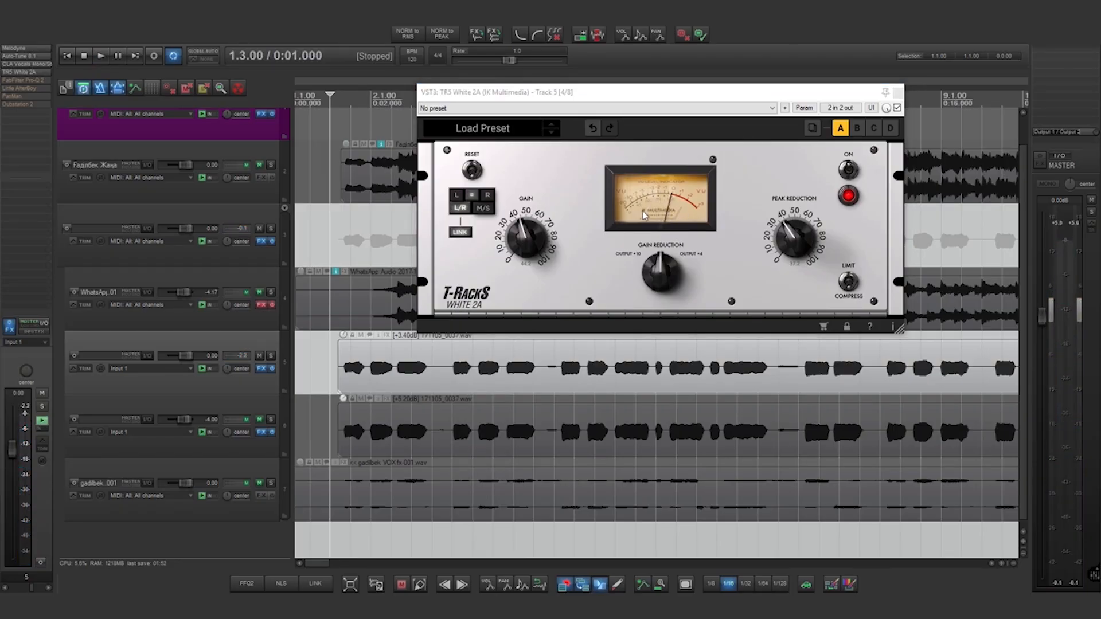
pyautogui.press('space')
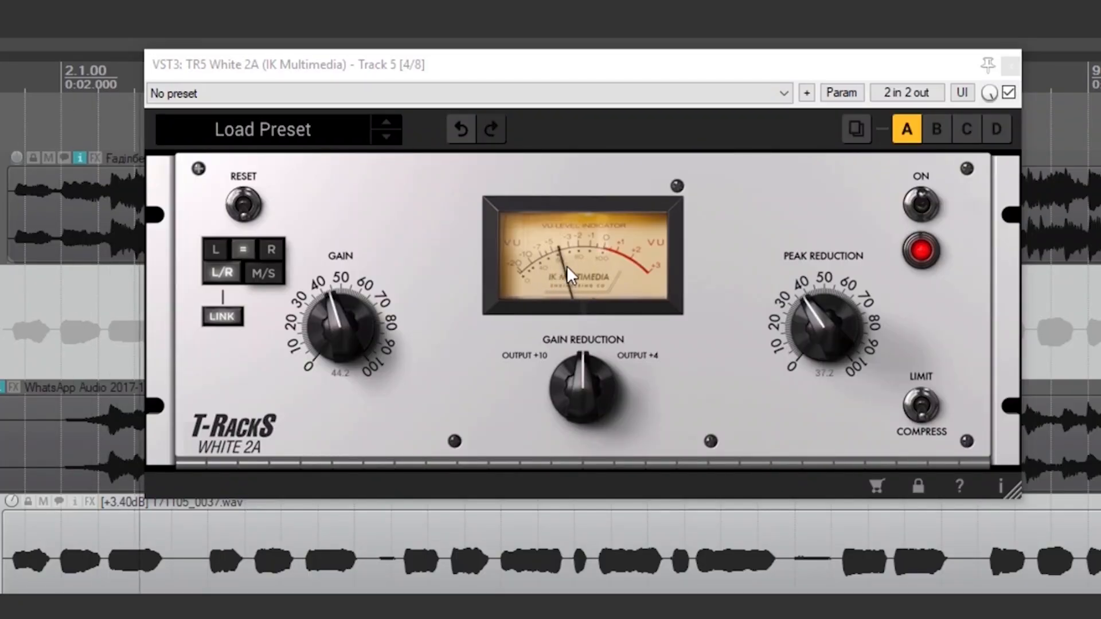
pyautogui.click(1010, 65)
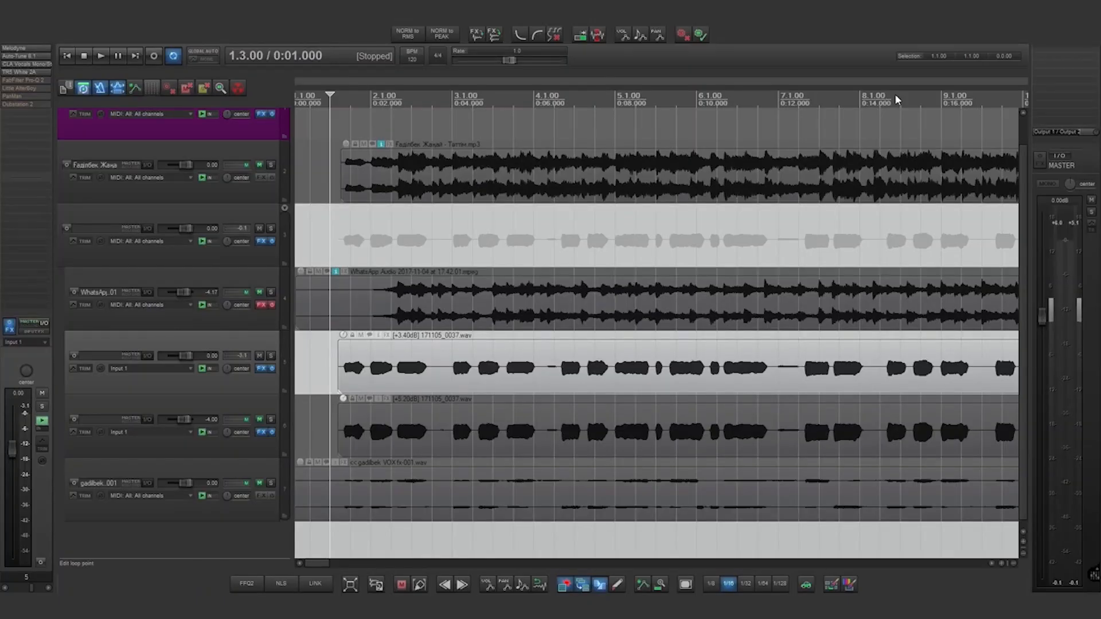
# - Open FabFilter Pro-Q 2 and toggle CLA Vocals bypass off and on, leaving it enabled
pyautogui.click(41, 82)
pyautogui.moveTo(557, 197); pyautogui.dragTo(503, 60)
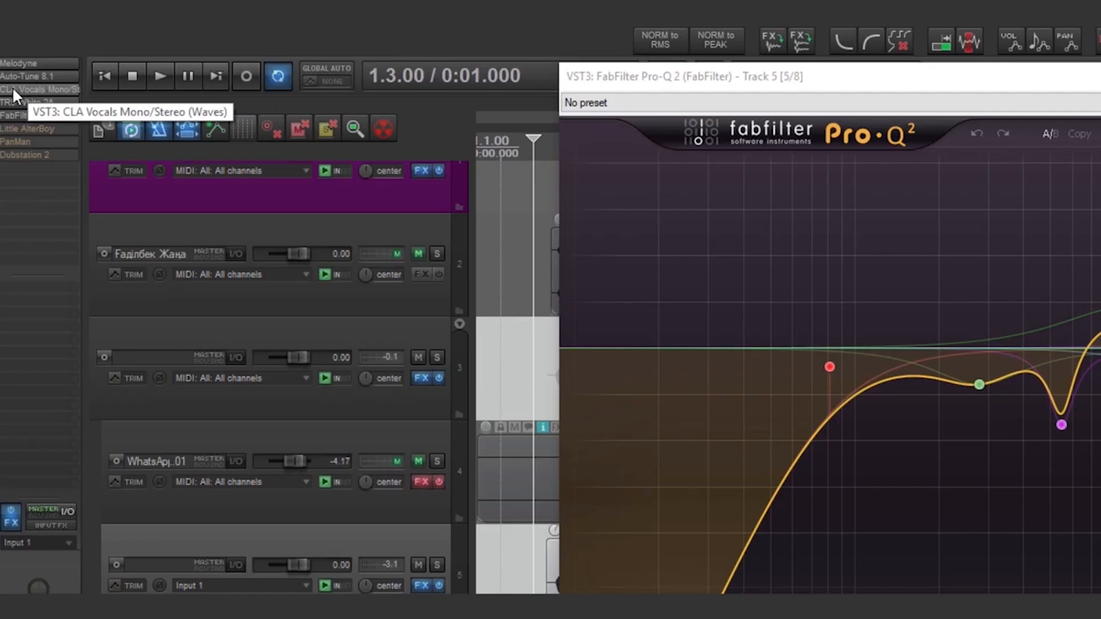
pyautogui.keyDown('shift'); pyautogui.click(13, 89); pyautogui.keyUp('shift')
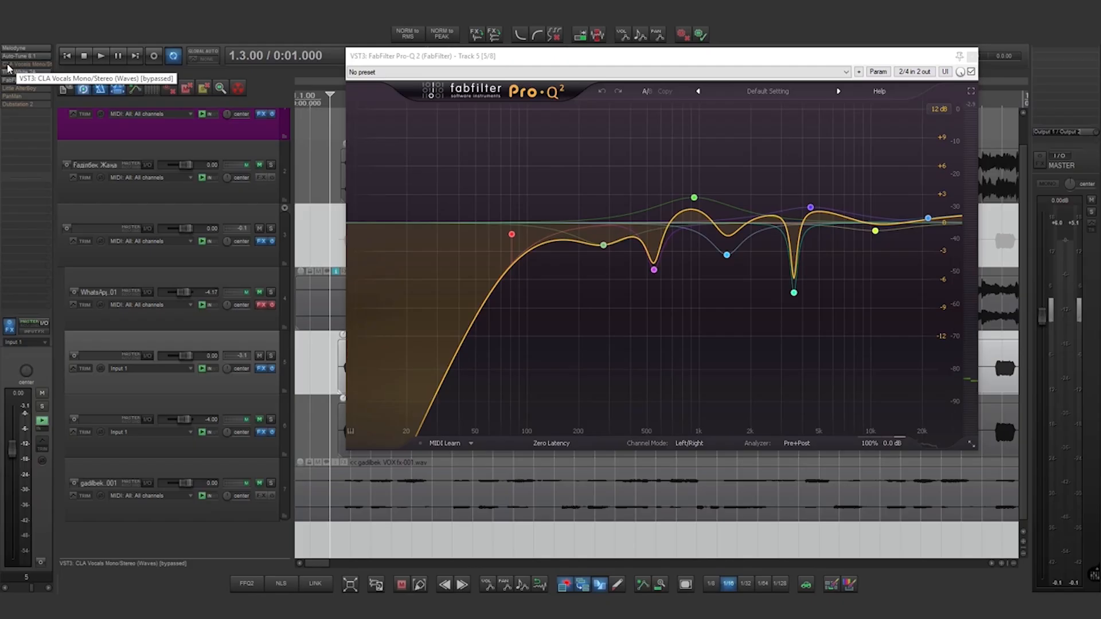
pyautogui.keyDown('shift'); pyautogui.click(8, 68); pyautogui.keyUp('shift')
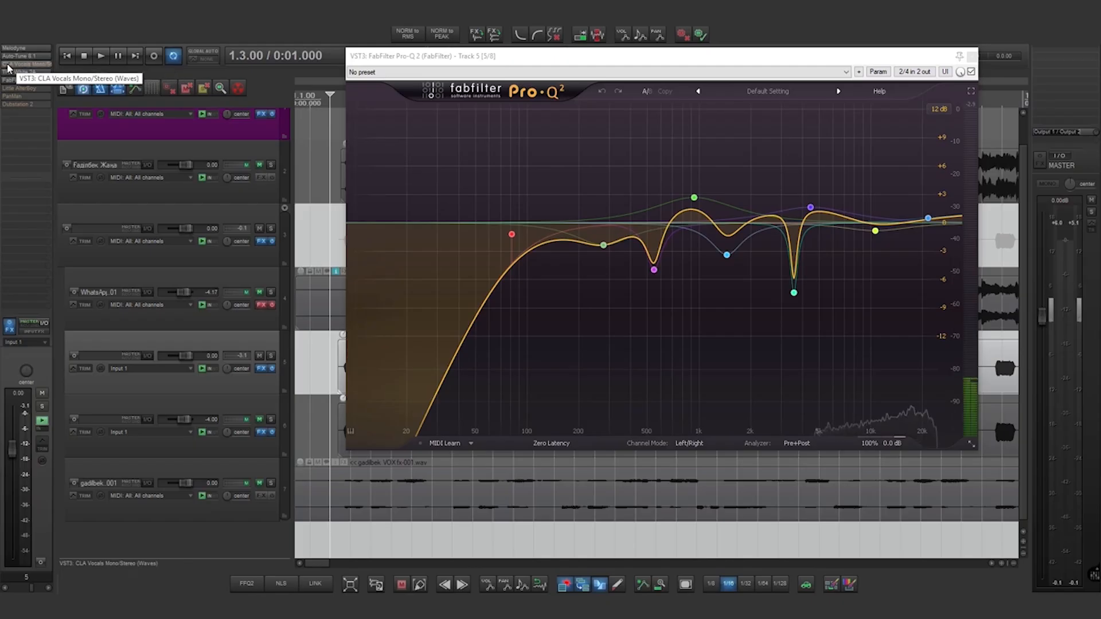
pyautogui.keyDown('shift'); pyautogui.click(8, 68); pyautogui.keyUp('shift')
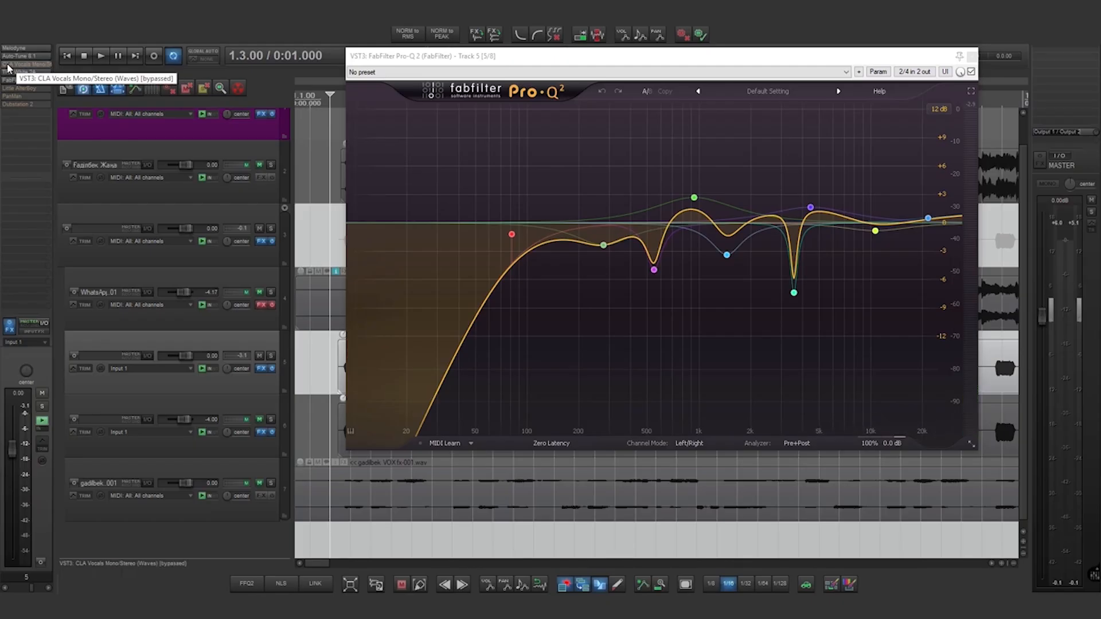
pyautogui.keyDown('shift'); pyautogui.click(8, 67); pyautogui.keyUp('shift')
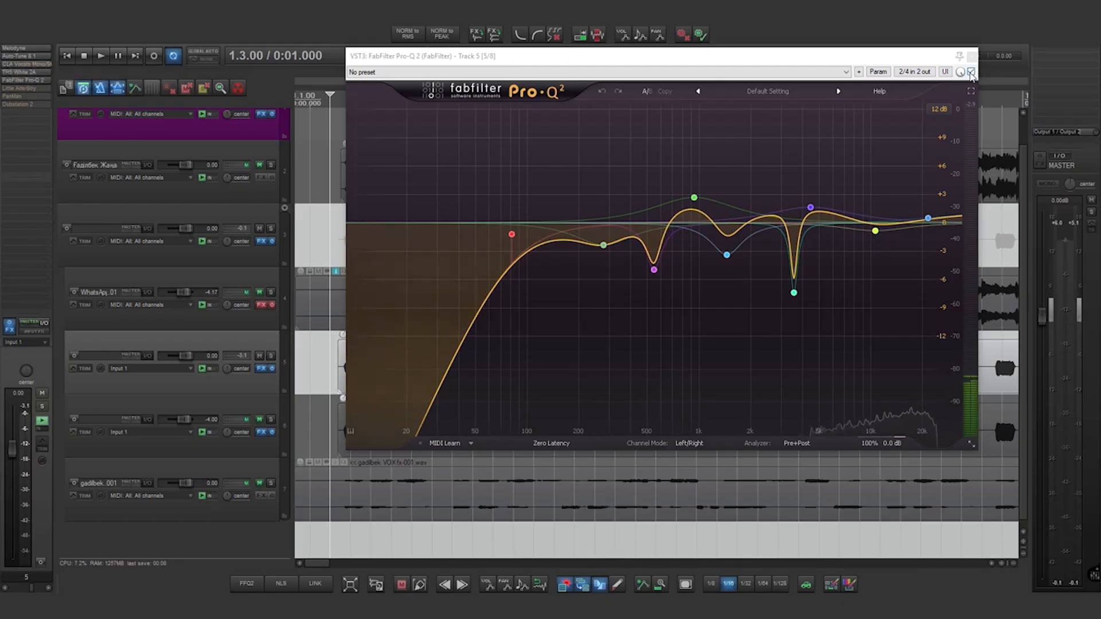
# - Play the vocal with Pro-Q 2 bypassed, then with it active, and stop
pyautogui.click(971, 72)
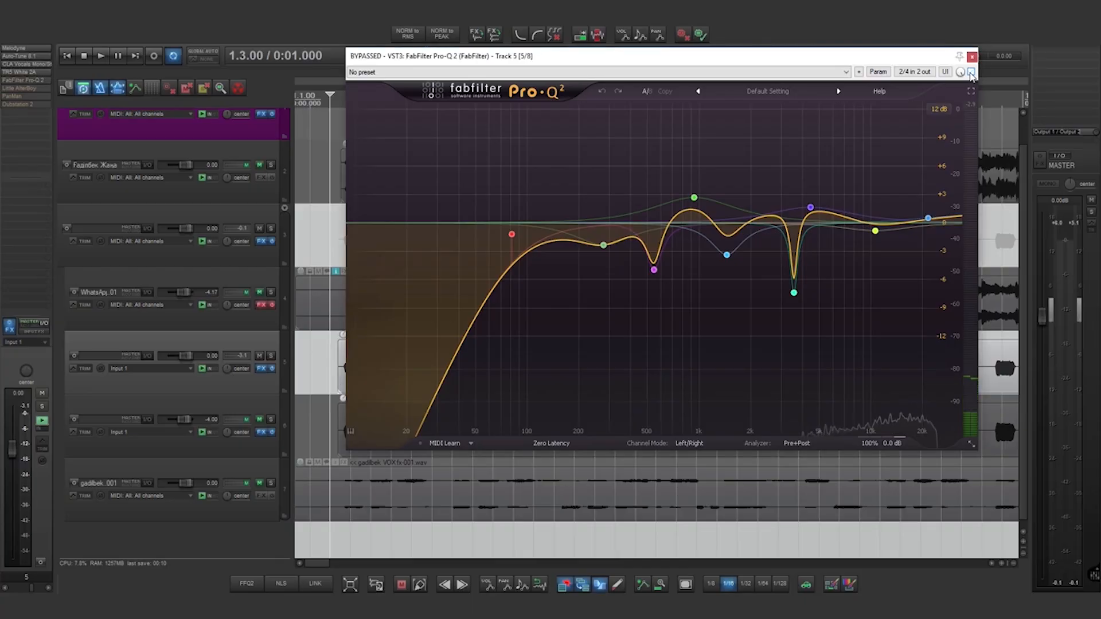
pyautogui.press('space')
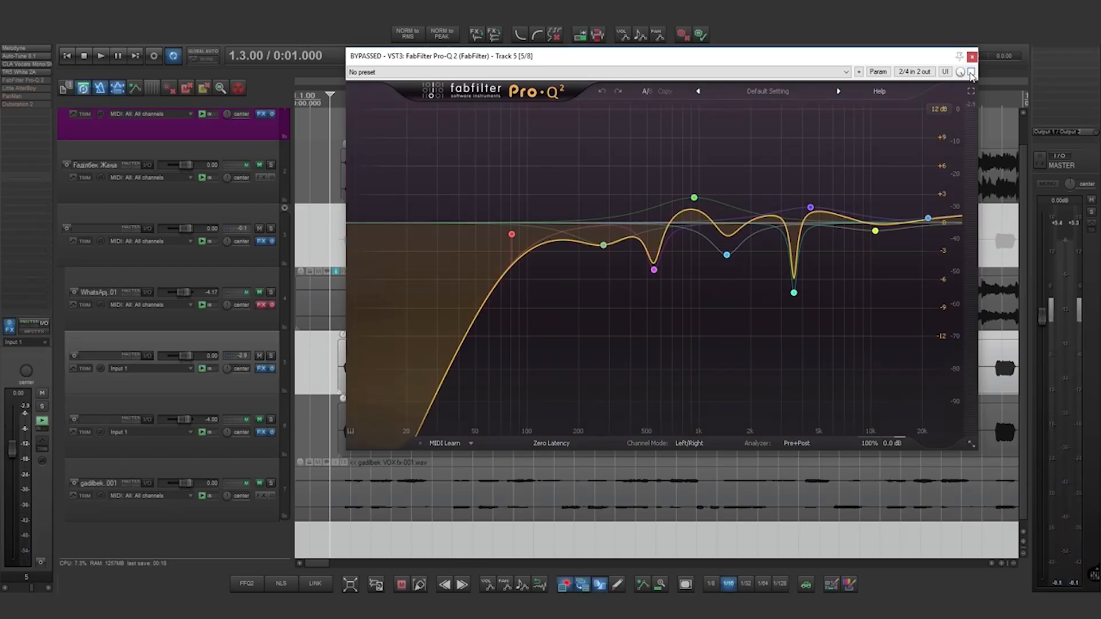
pyautogui.click(971, 72)
pyautogui.press('space')
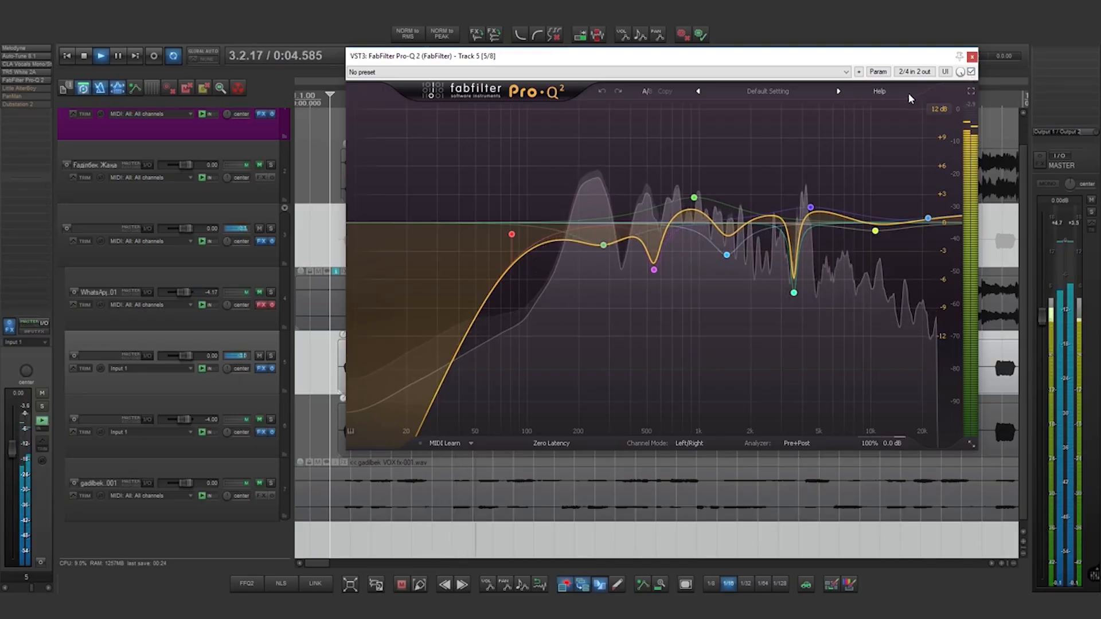
pyautogui.press('space')
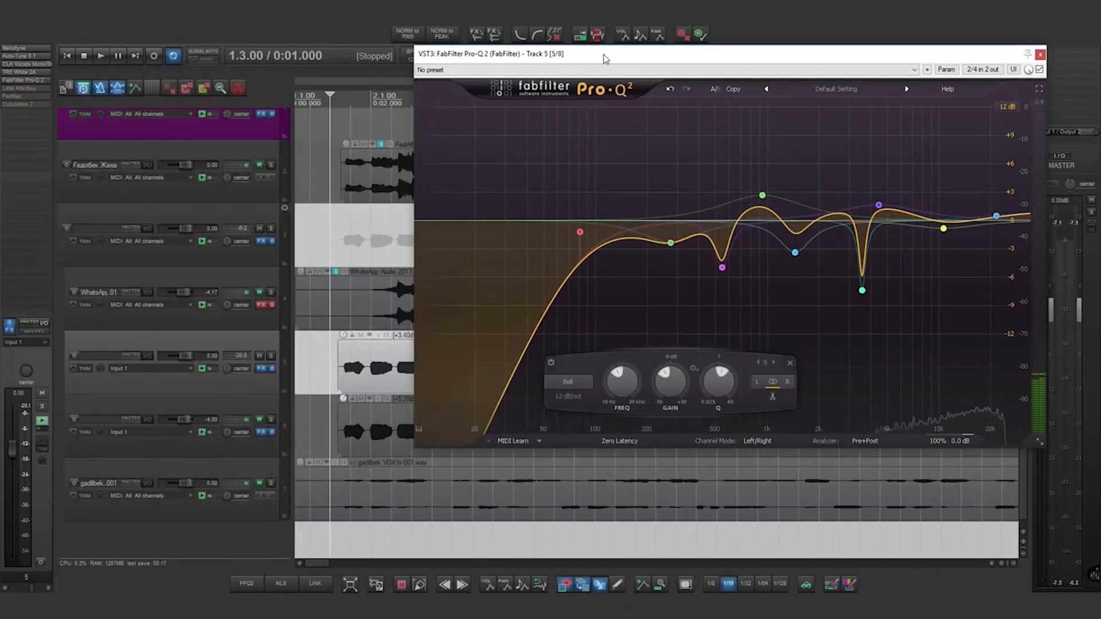
# - Lower Pro-Q 2's green bell to about 252 Hz and audition it soloed
pyautogui.moveTo(670, 244)
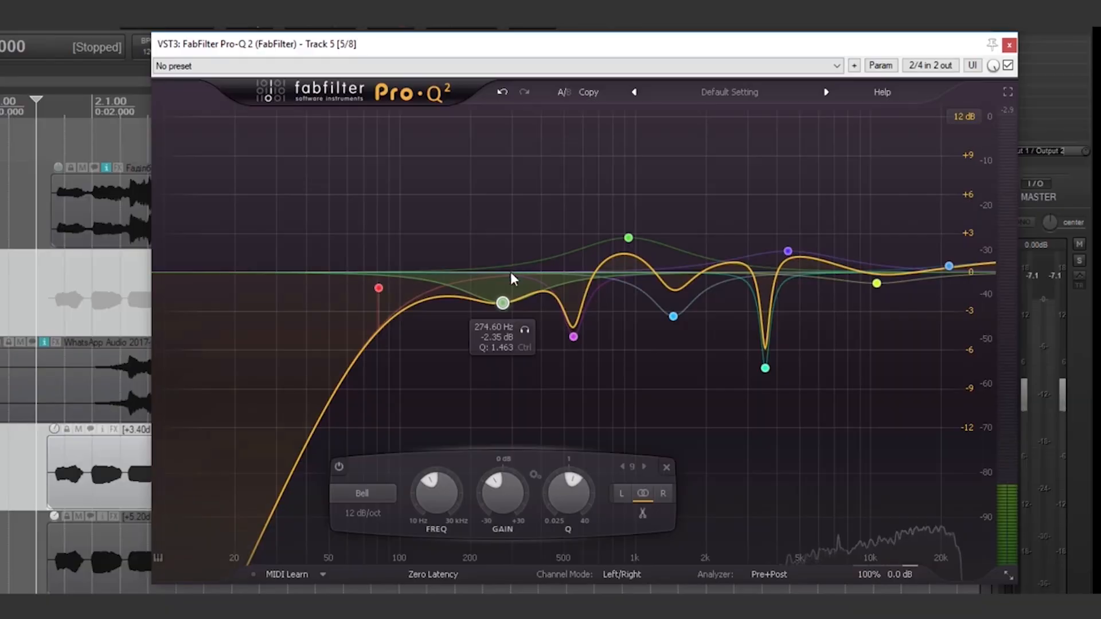
pyautogui.moveTo(498, 310); pyautogui.dragTo(491, 304)
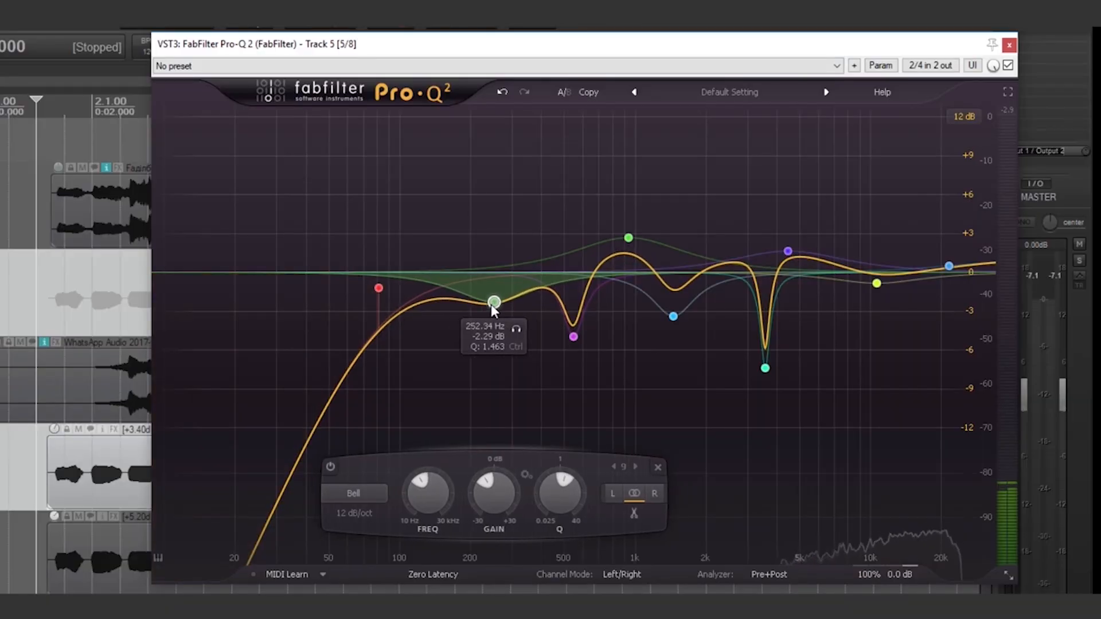
pyautogui.click(516, 329)
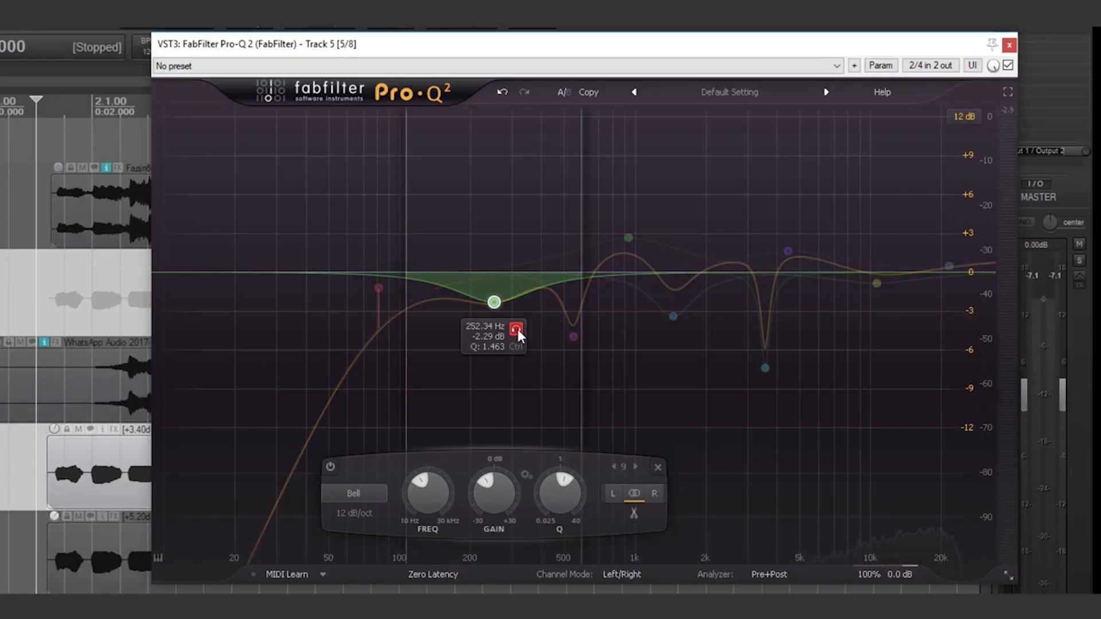
pyautogui.press('space')
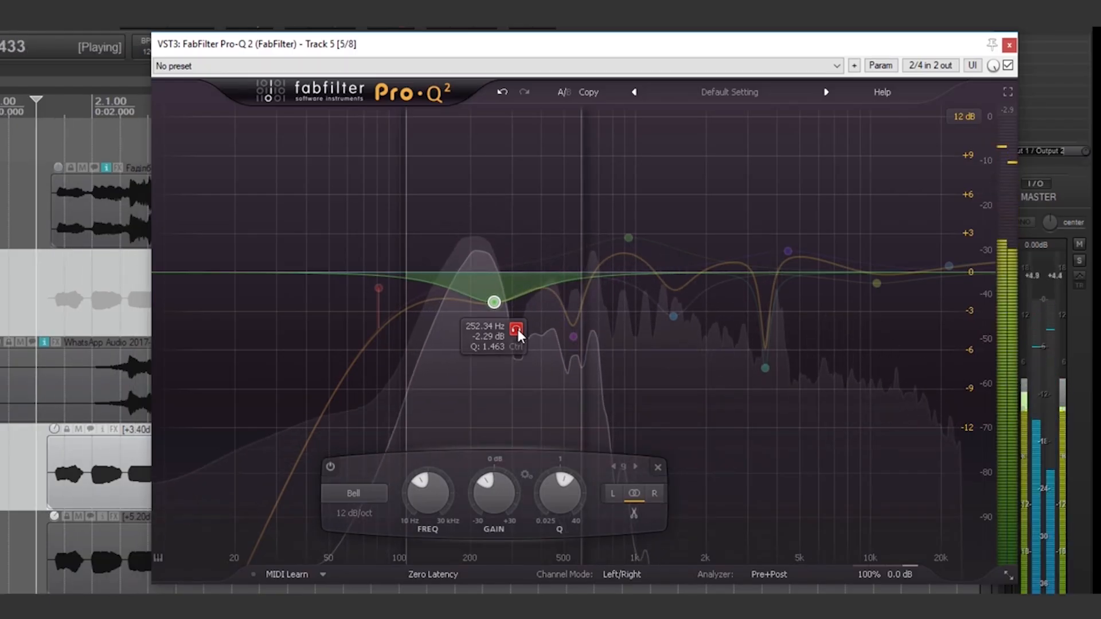
pyautogui.press('space')
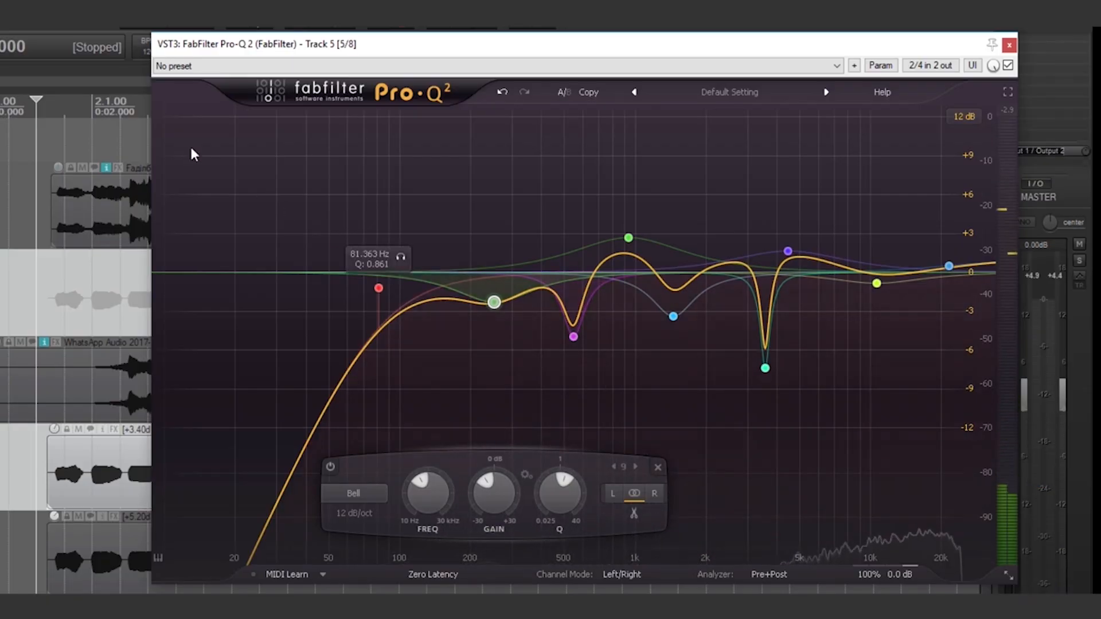
# - Audition the 547.72 Hz cut band soloed twice, releasing the solo after each pass
pyautogui.moveTo(116, 77); pyautogui.dragTo(86, 80)
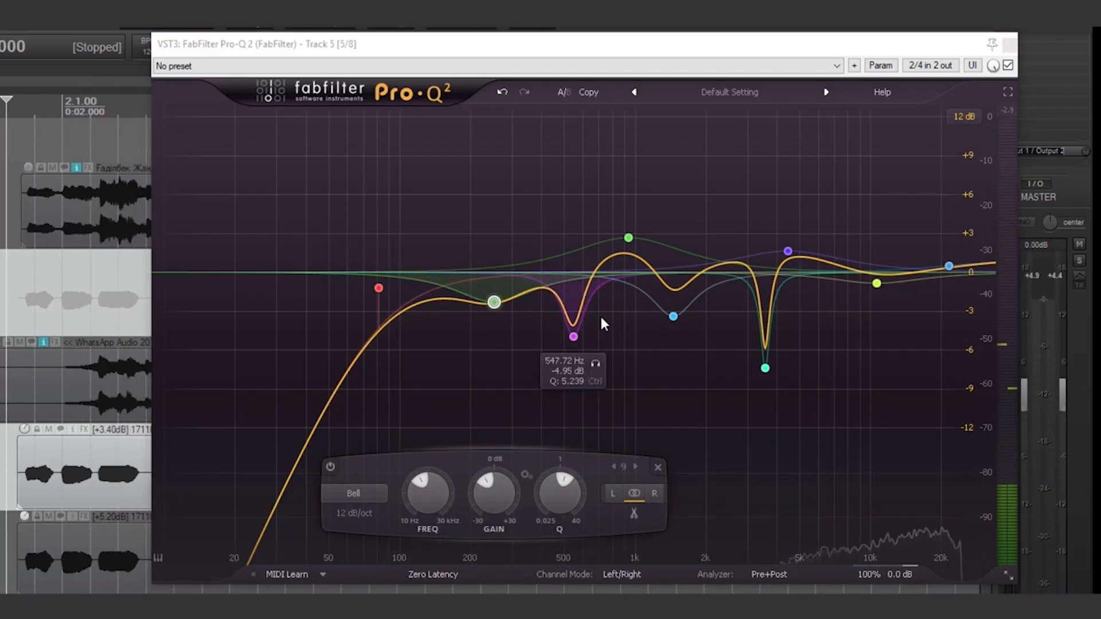
pyautogui.click(600, 361)
pyautogui.press('space')
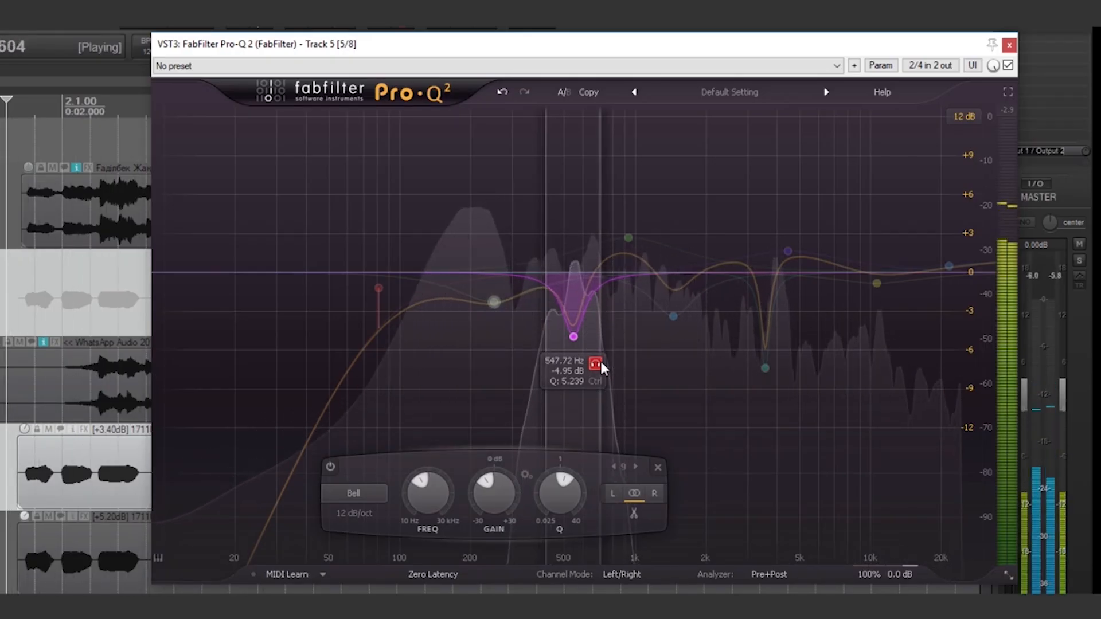
pyautogui.click(601, 362)
pyautogui.press('space')
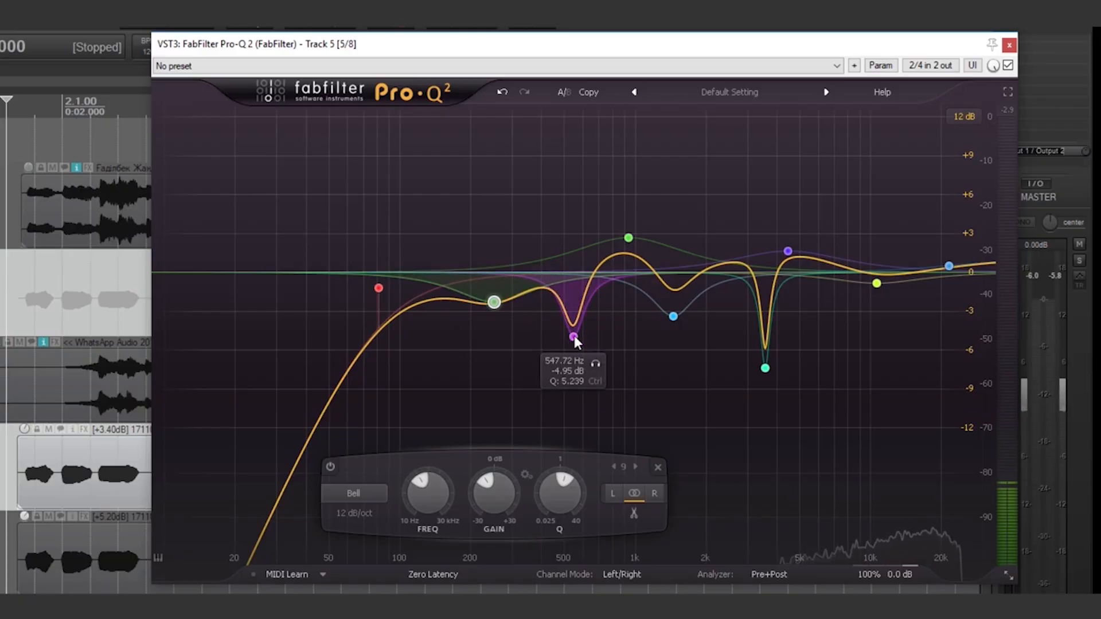
pyautogui.click(595, 365)
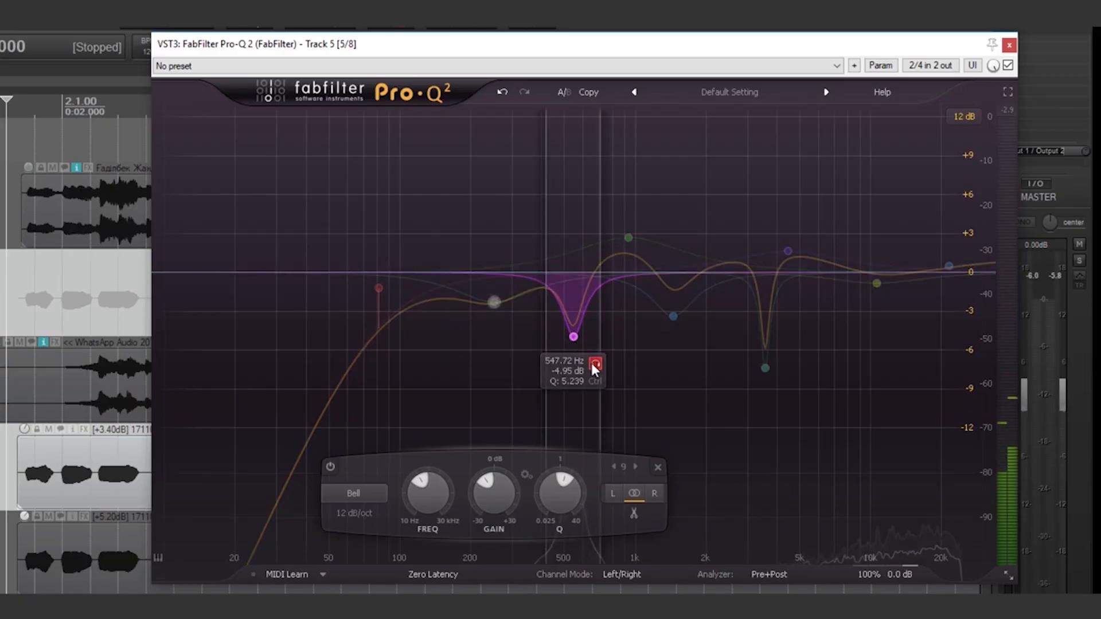
pyautogui.press('space')
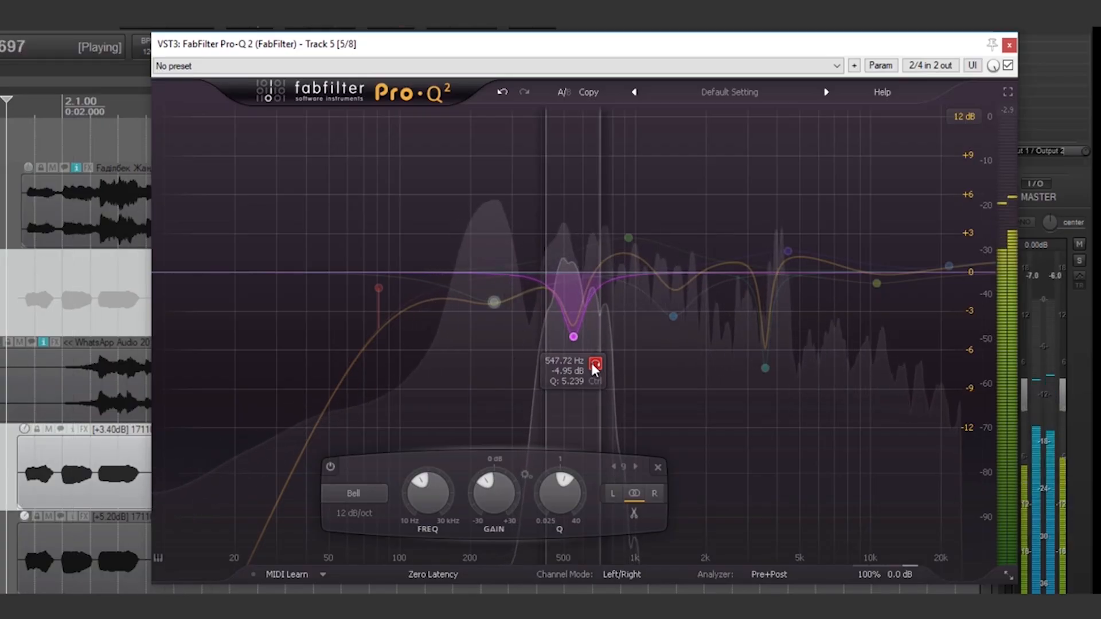
pyautogui.click(595, 364)
pyautogui.press('space')
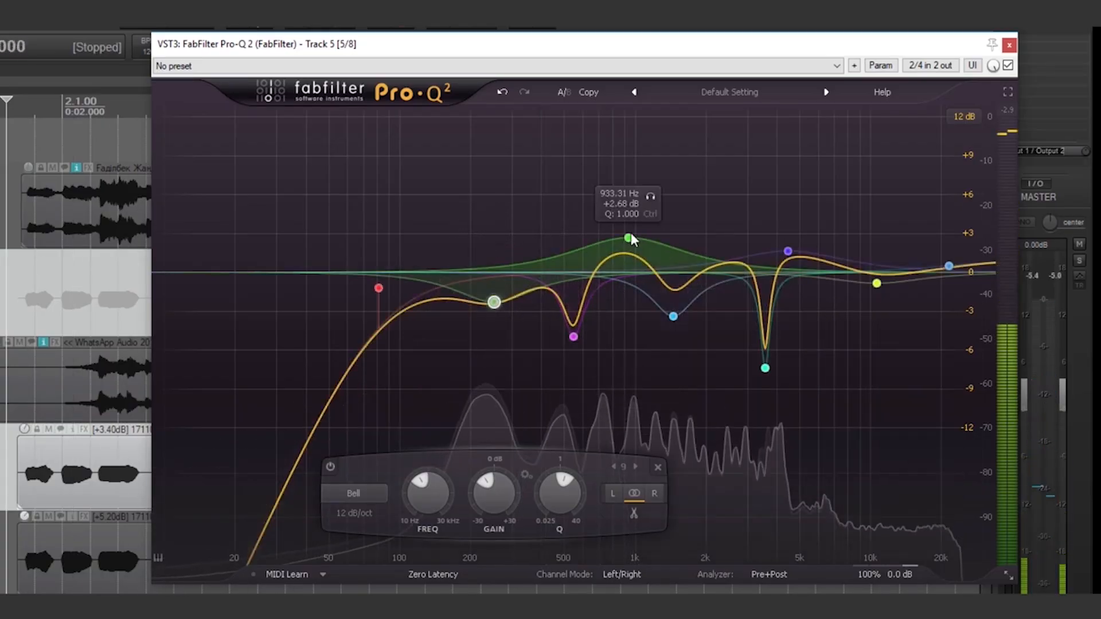
# - Solo and audition the green 933.31 Hz boost band, then the blue 1446.6 Hz cut band
pyautogui.click(628, 238)
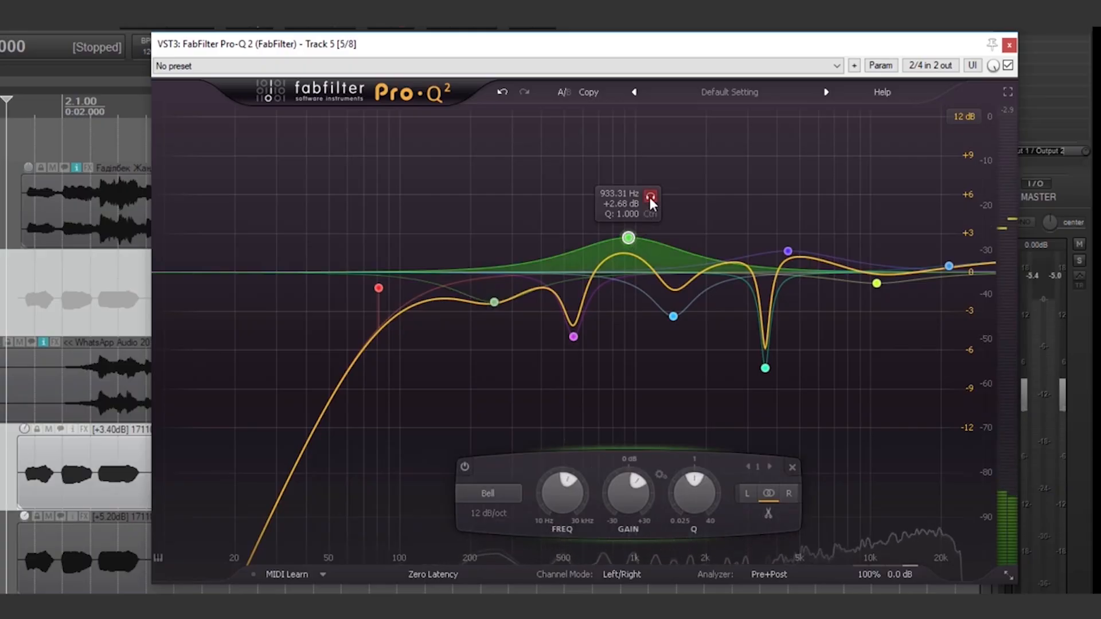
pyautogui.click(651, 197)
pyautogui.press('space')
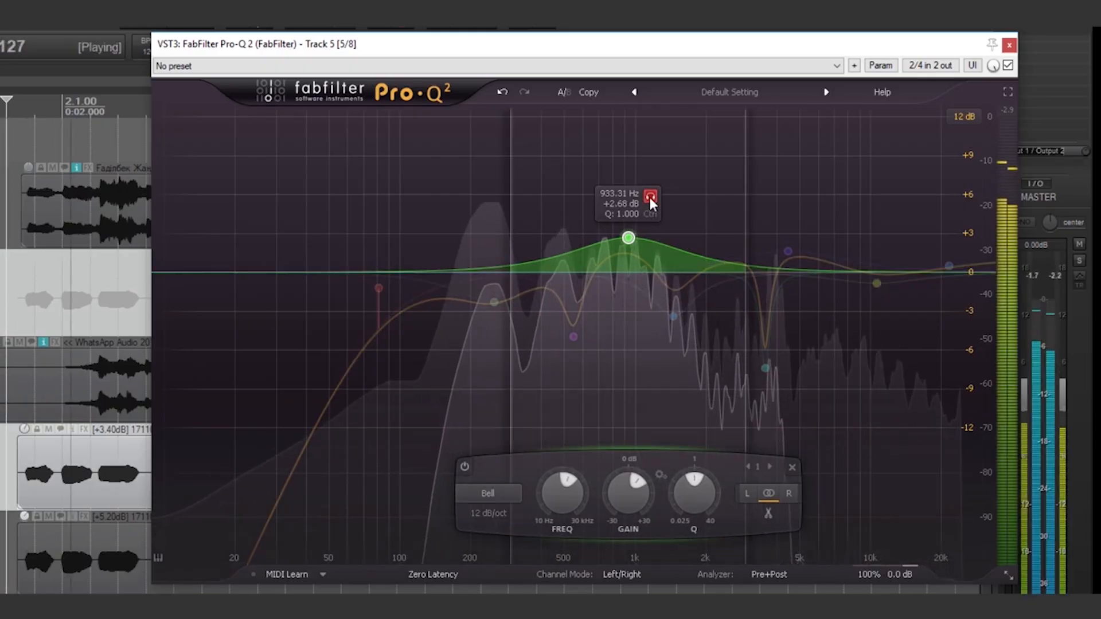
pyautogui.press('space')
pyautogui.click(674, 316)
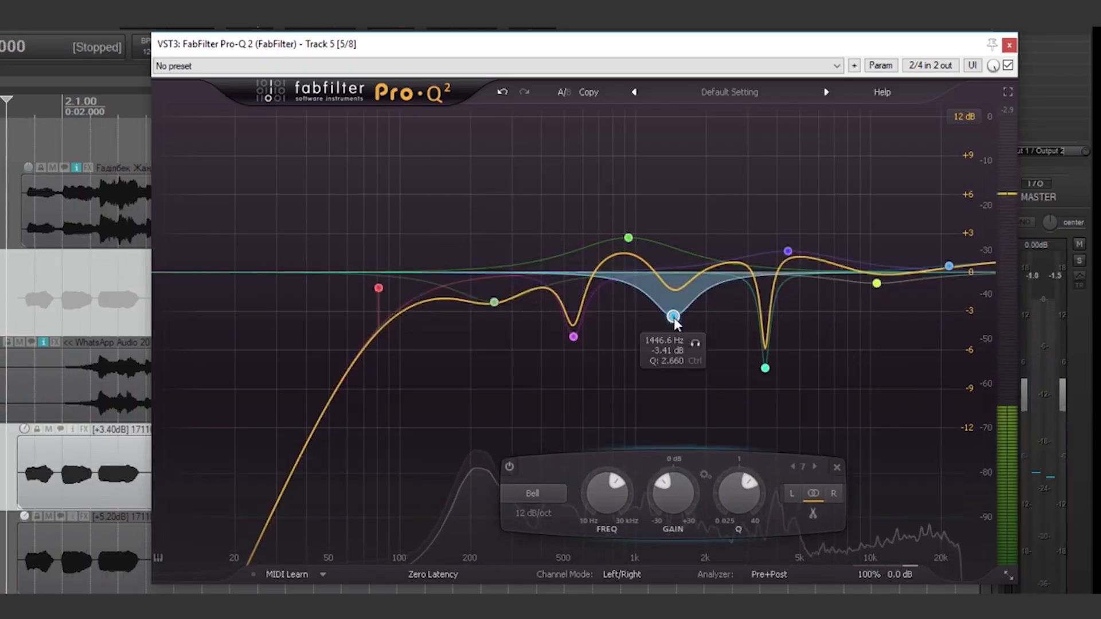
pyautogui.click(695, 343)
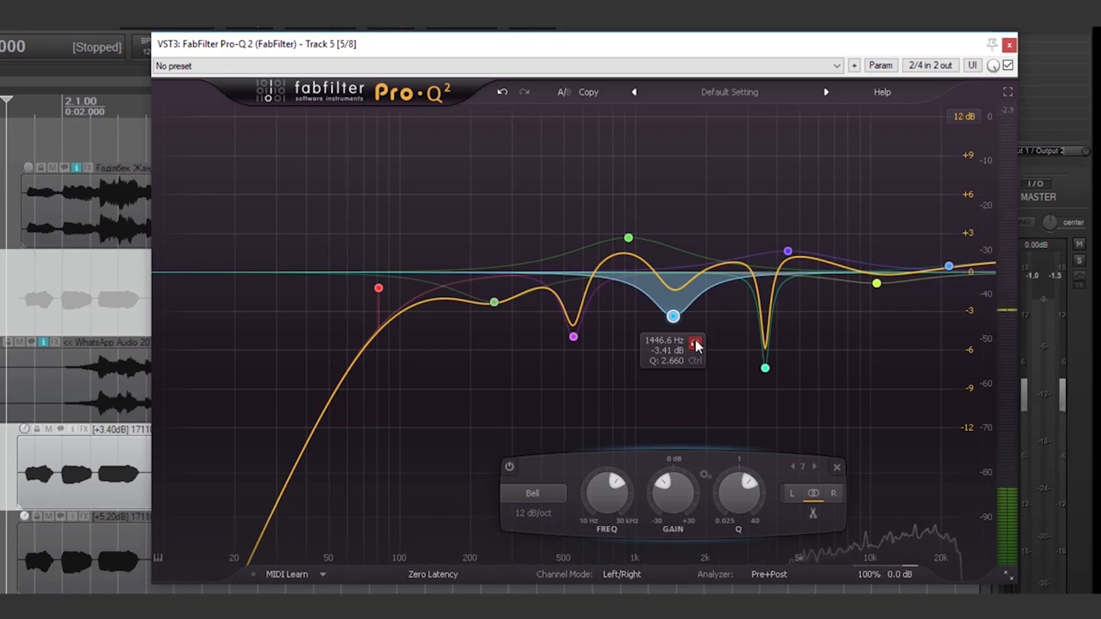
pyautogui.press('space')
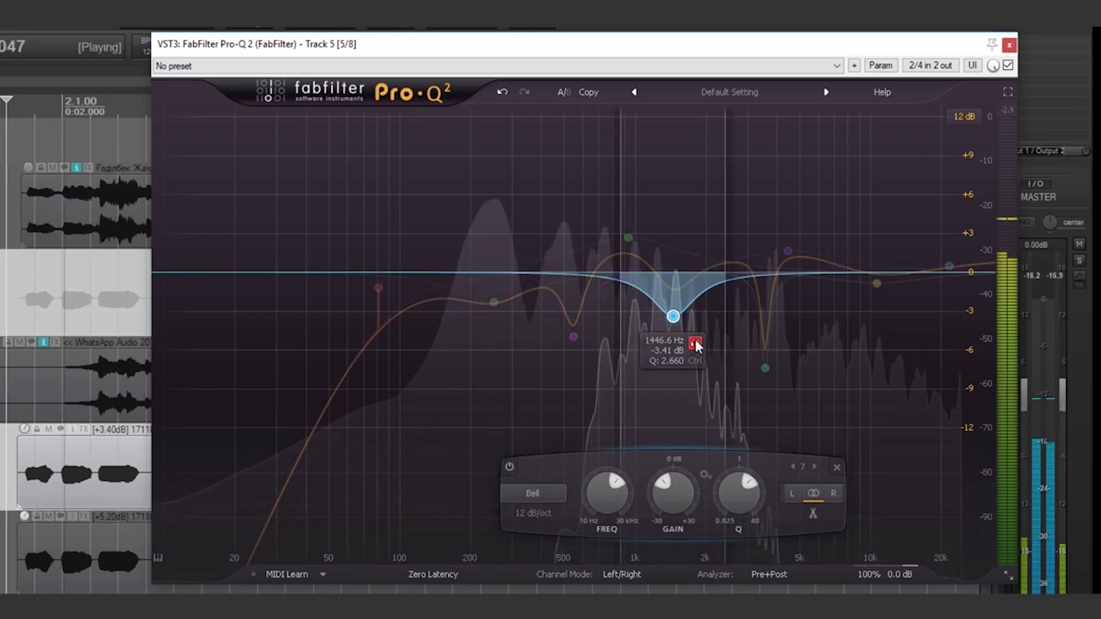
pyautogui.press('space')
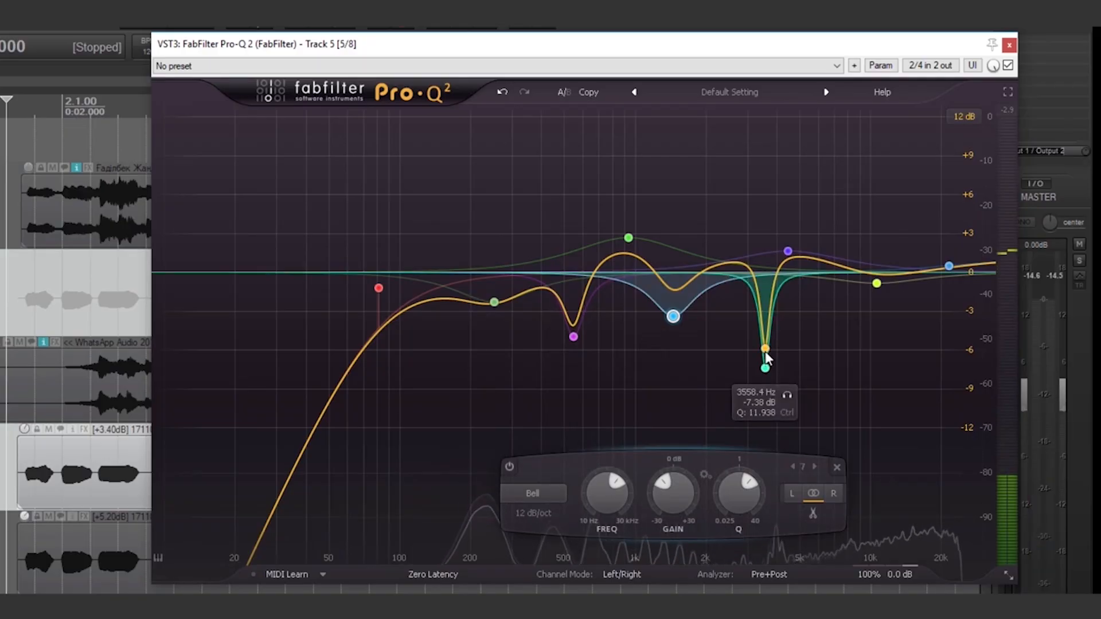
# - Solo the teal notch and sweep it from 3558.4 Hz to 3842.6 Hz during playback
pyautogui.click(786, 396)
pyautogui.press('space')
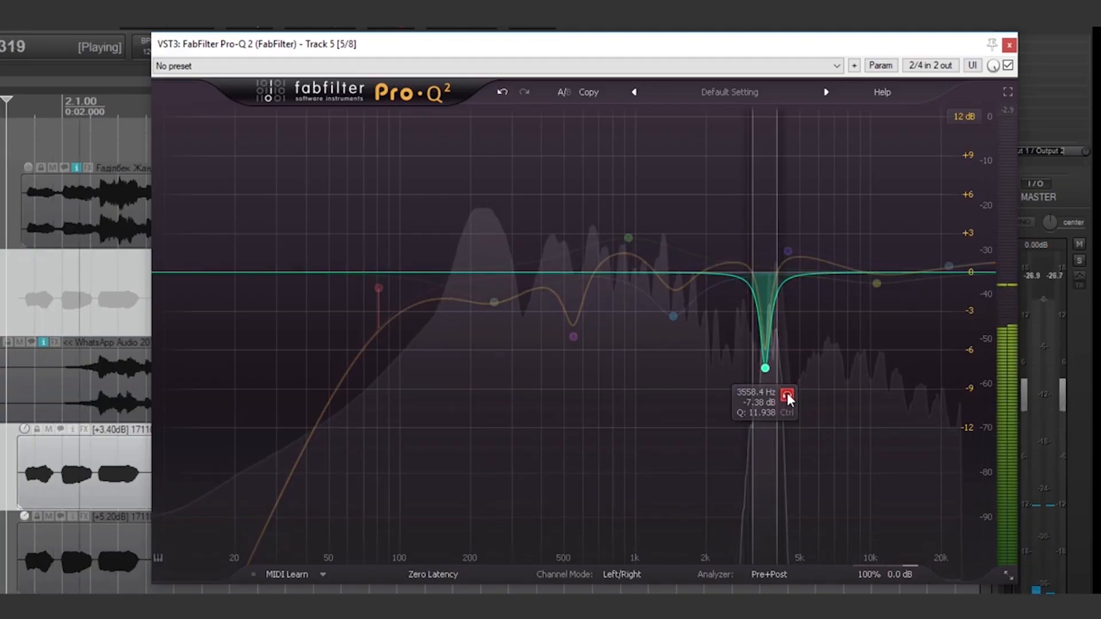
pyautogui.moveTo(786, 393); pyautogui.dragTo(797, 389)
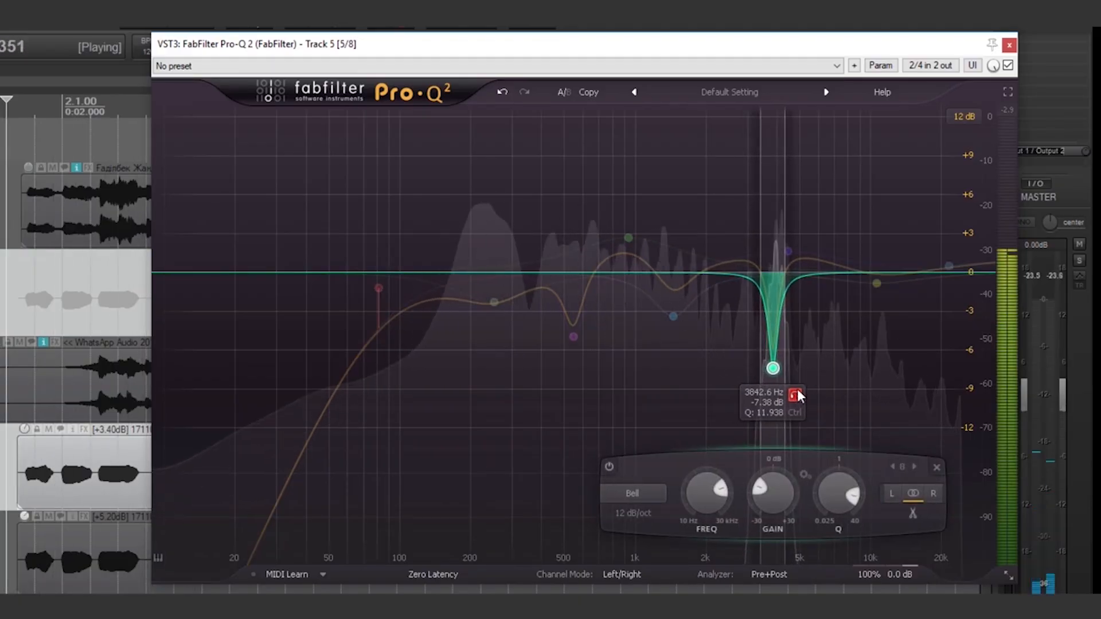
pyautogui.press('space')
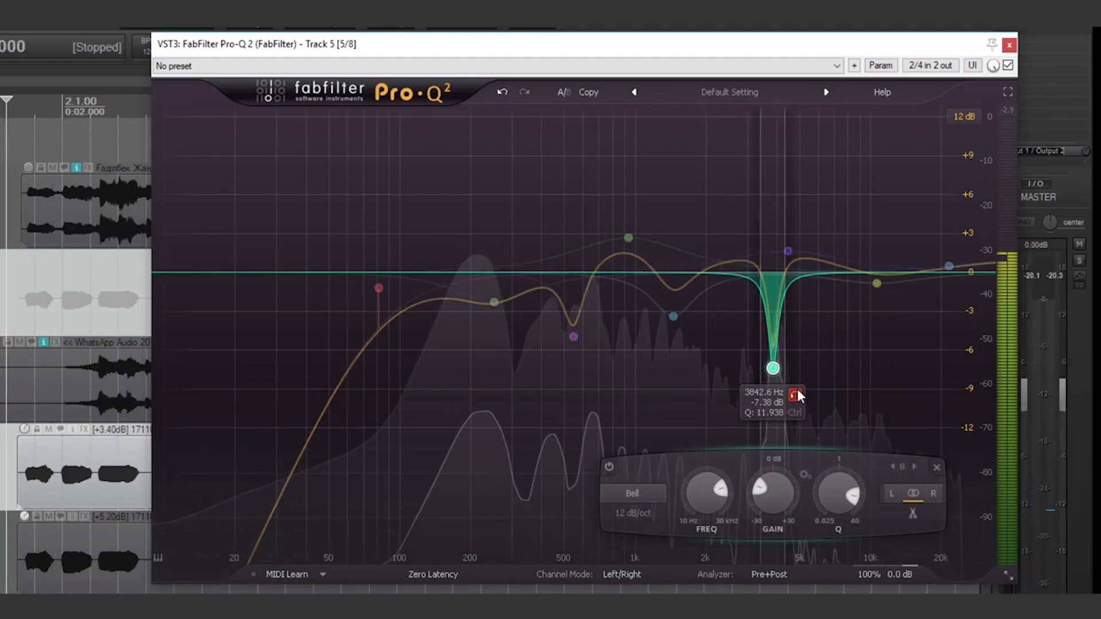
# - Solo and audition the purple 4456.5 Hz boost band
pyautogui.click(788, 251)
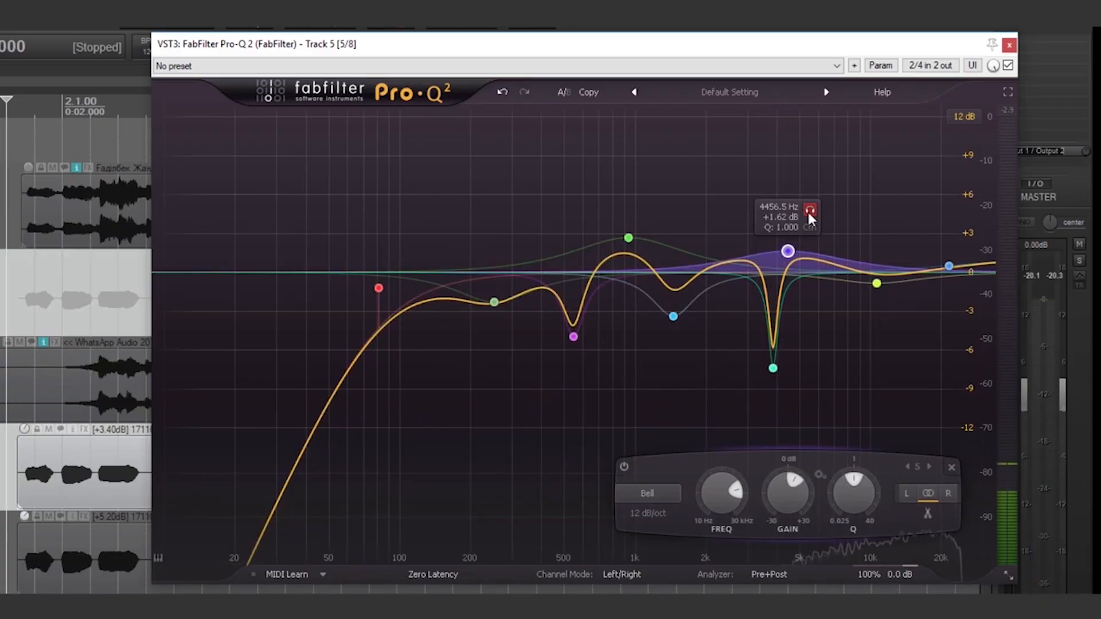
pyautogui.click(809, 210)
pyautogui.press('space')
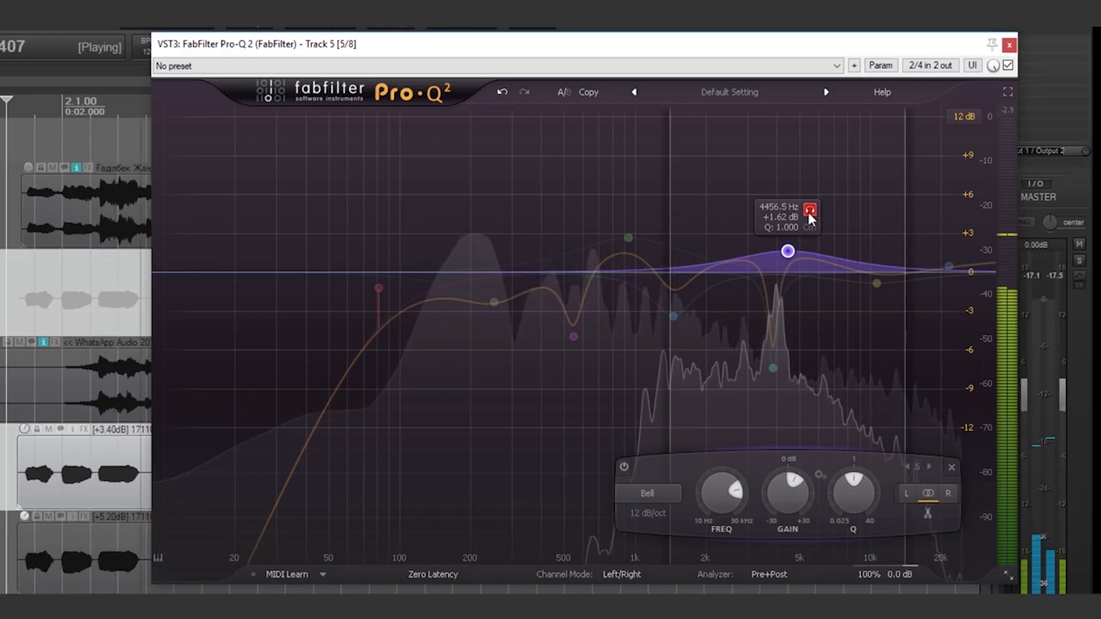
pyautogui.press('space')
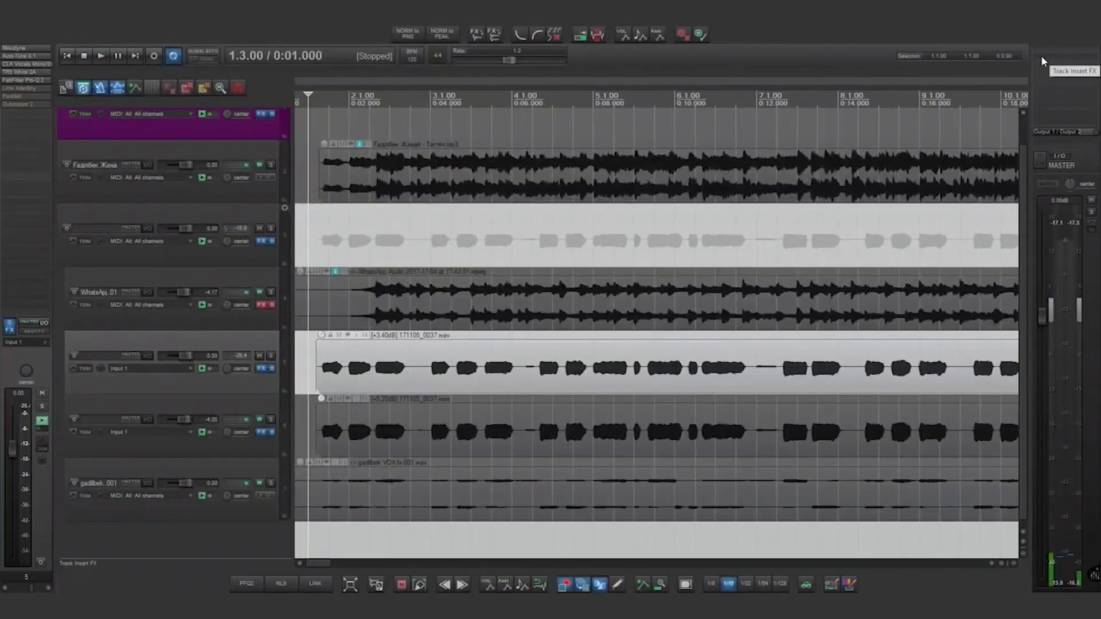
# - Open the Little AlterBoy window, move it left, and play the vocal with it active
pyautogui.doubleClick(36, 92)
pyautogui.moveTo(602, 99); pyautogui.dragTo(468, 99)
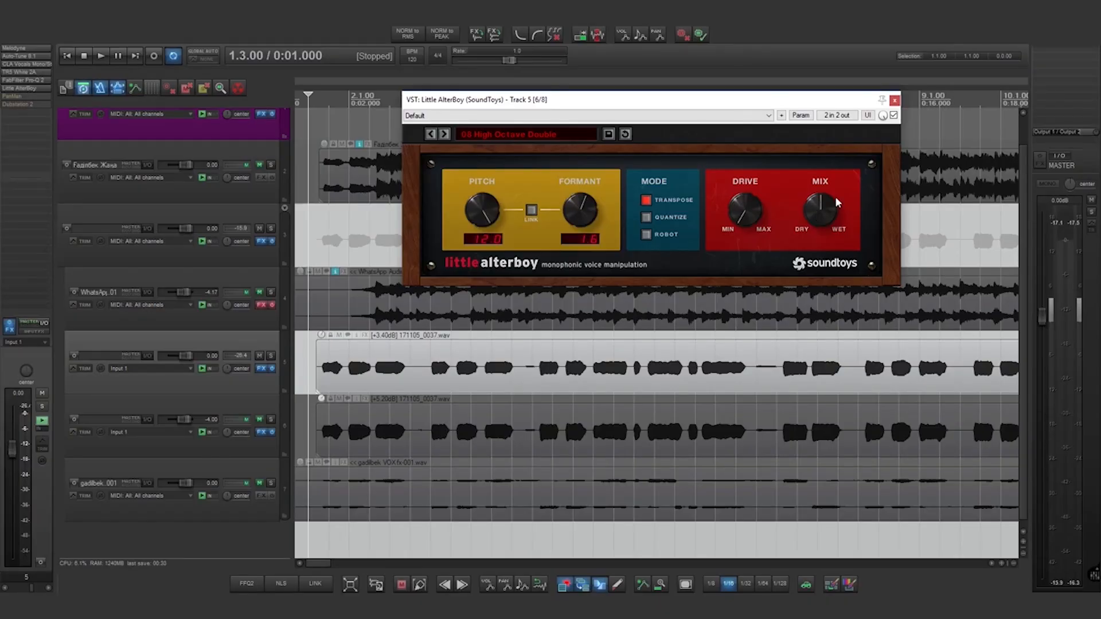
pyautogui.press('space')
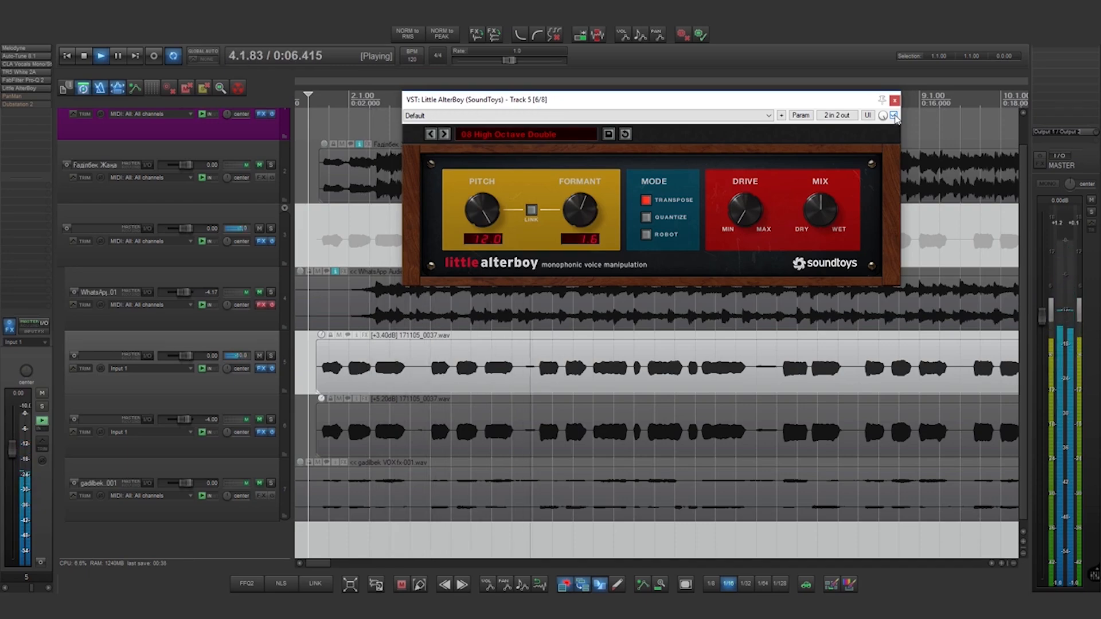
pyautogui.press('space')
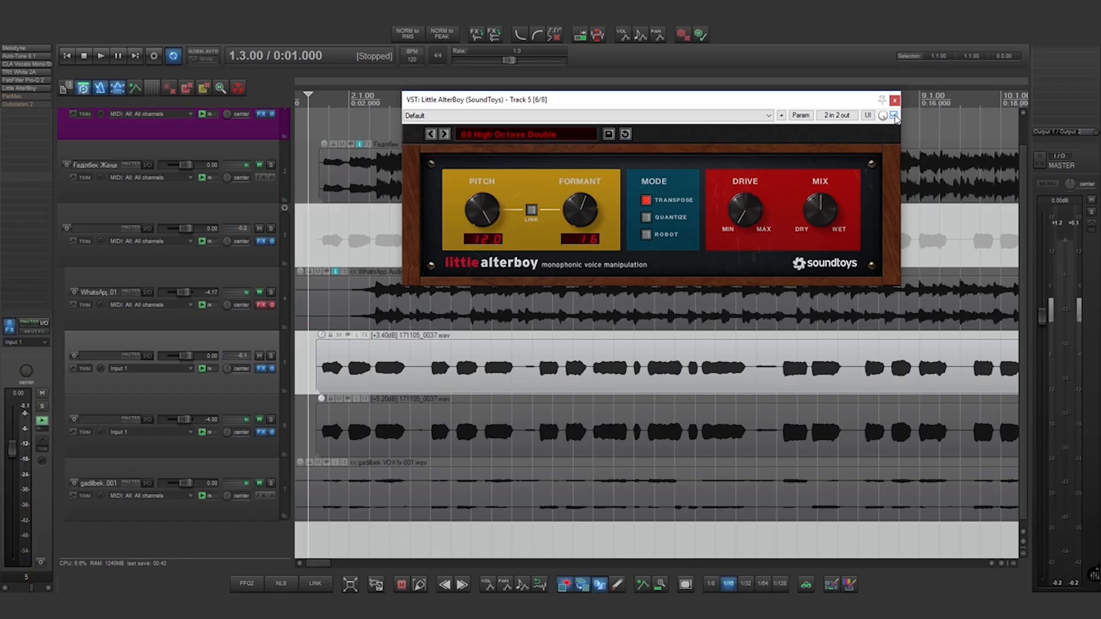
# - Bypass Little AlterBoy to hear the dry vocal, then re-enable it
pyautogui.click(894, 116)
pyautogui.press('space')
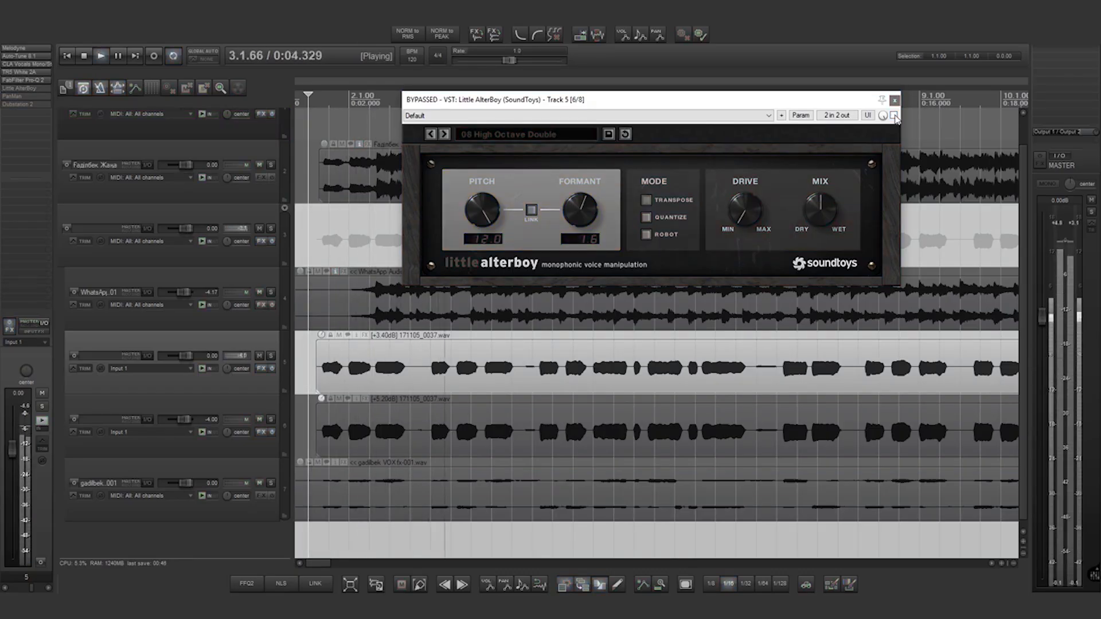
pyautogui.press('space')
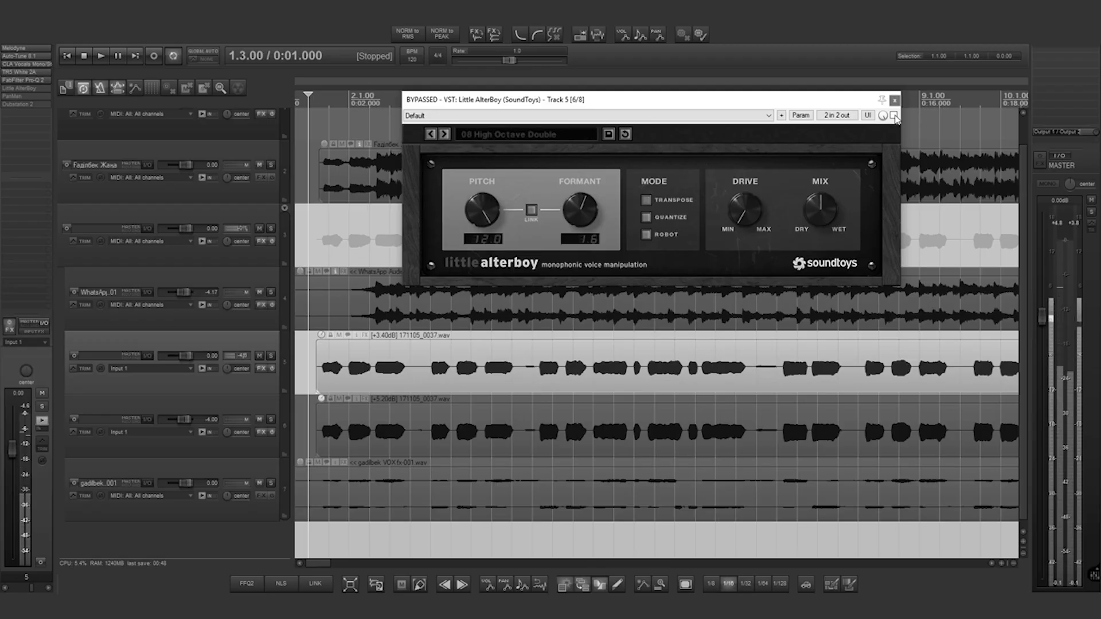
pyautogui.click(894, 116)
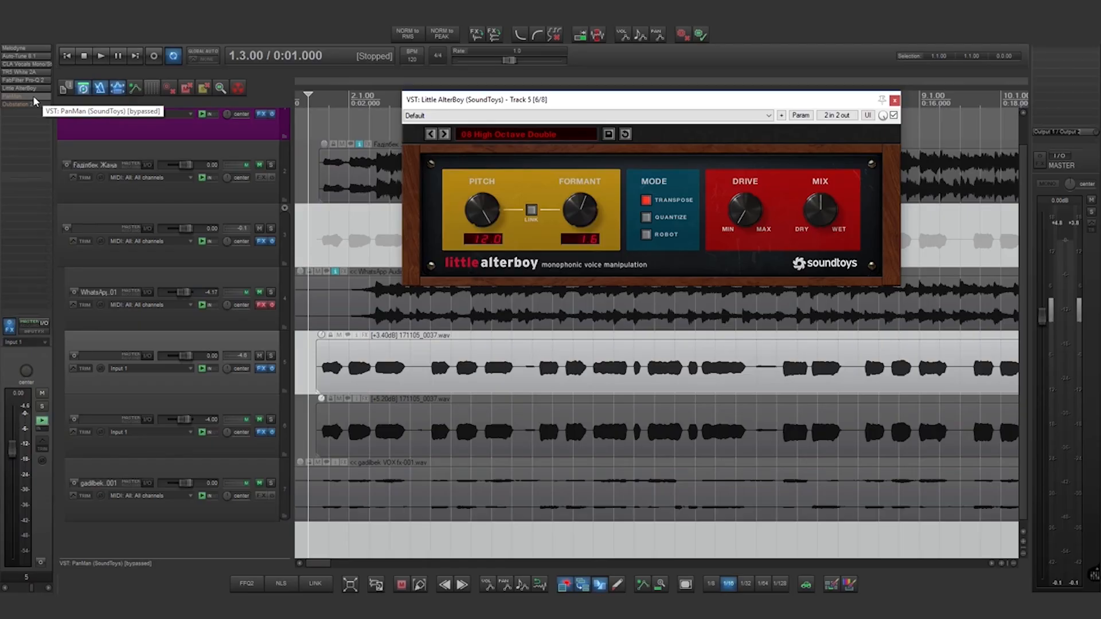
# - Open PanMan from track 5's FX chain and audition its Default preset twice
pyautogui.click(34, 97)
pyautogui.click(34, 100)
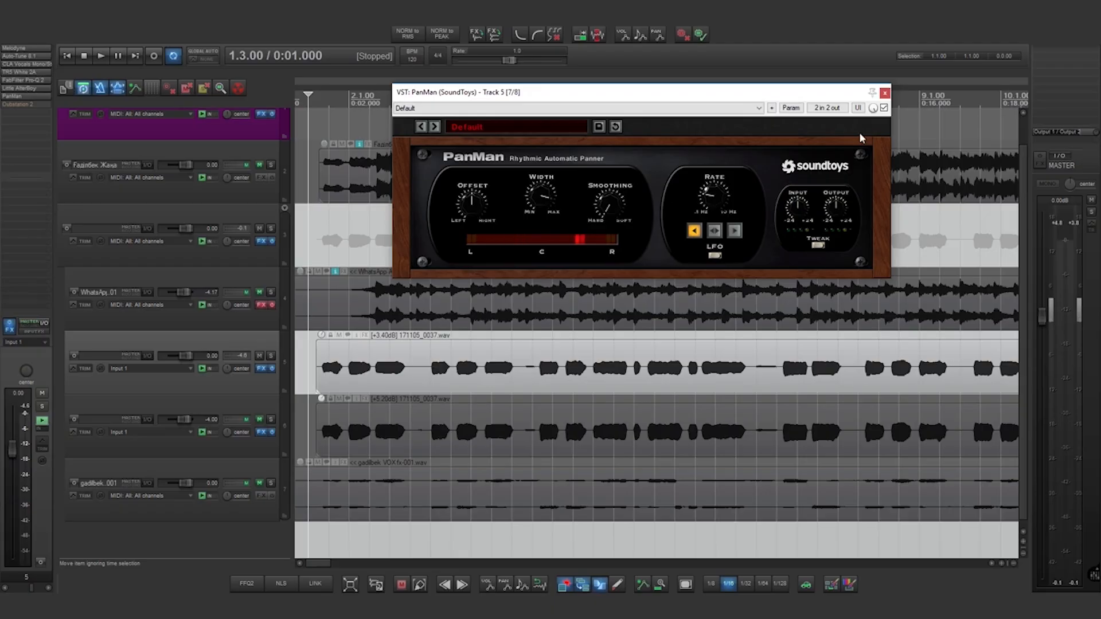
pyautogui.press('space')
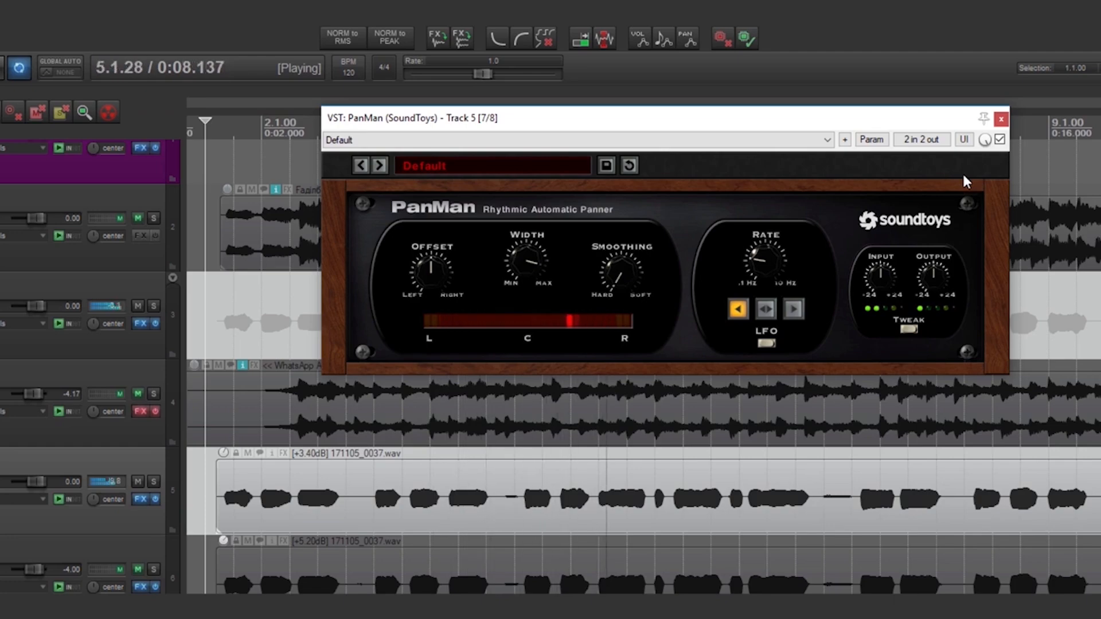
pyautogui.press('space')
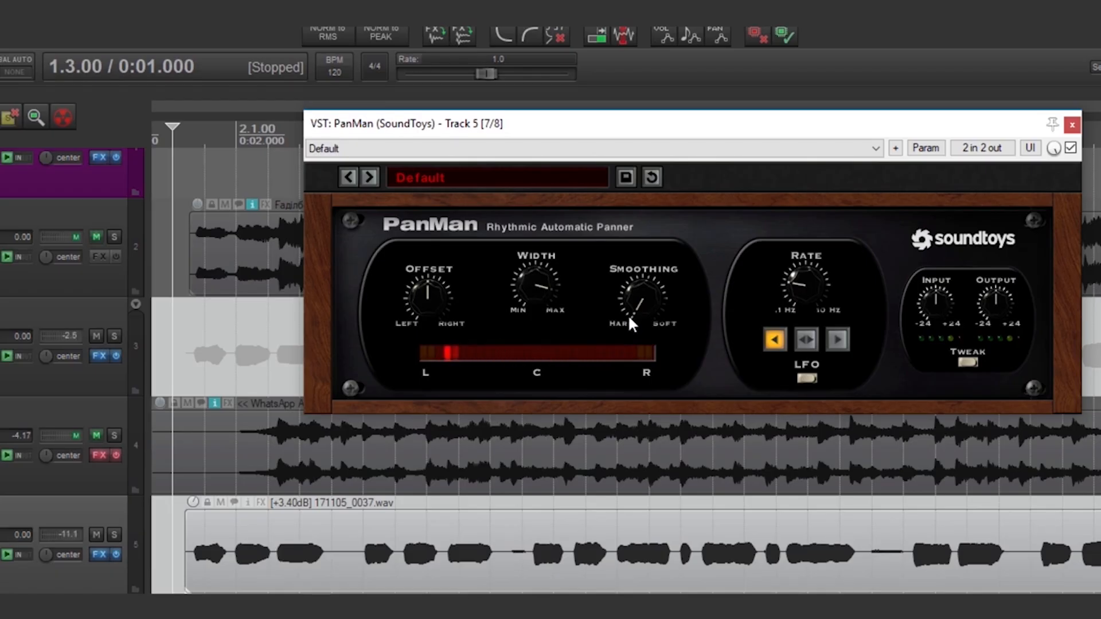
pyautogui.press('space')
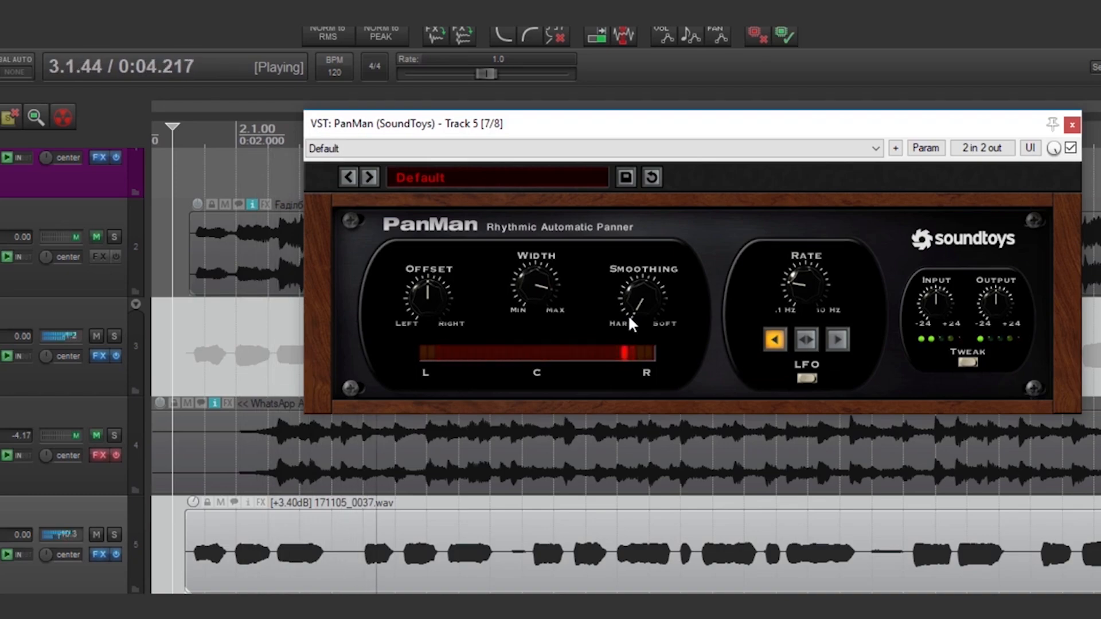
pyautogui.press('space')
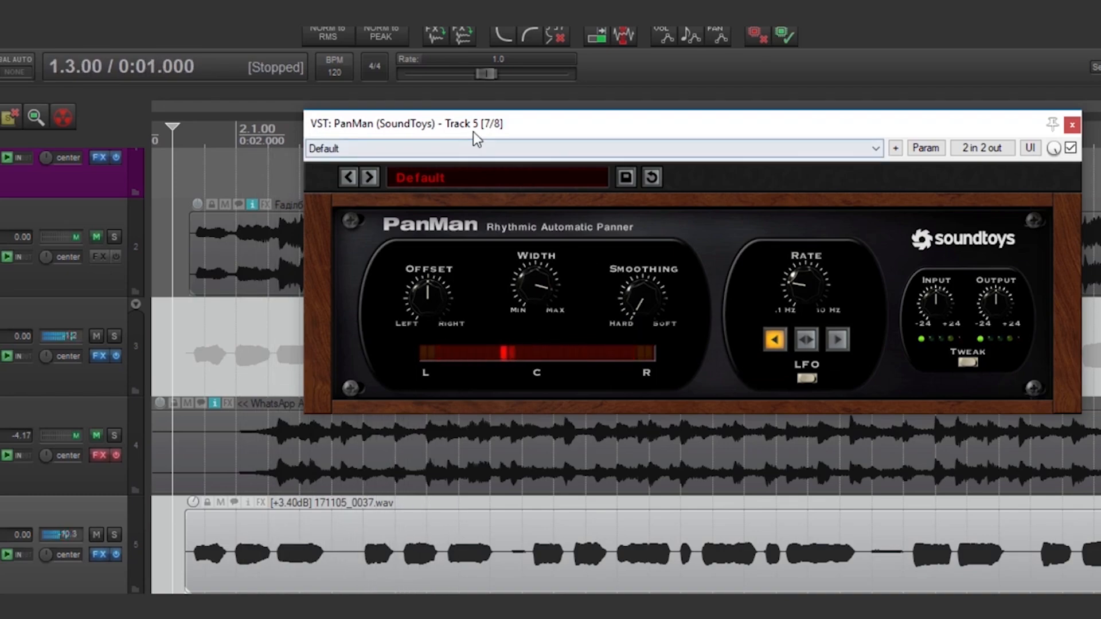
# - Turn PanMan's Smoothing all the way to Hard, audition it, and close the window
pyautogui.moveTo(473, 132); pyautogui.dragTo(660, 145)
pyautogui.moveTo(810, 316); pyautogui.dragTo(802, 276)
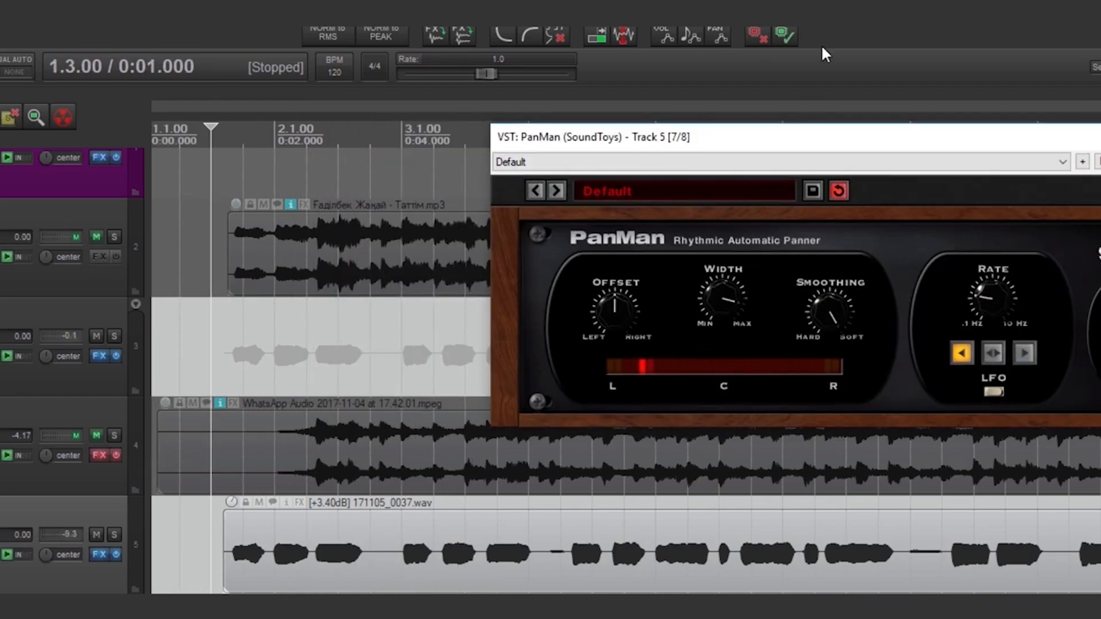
pyautogui.press('space')
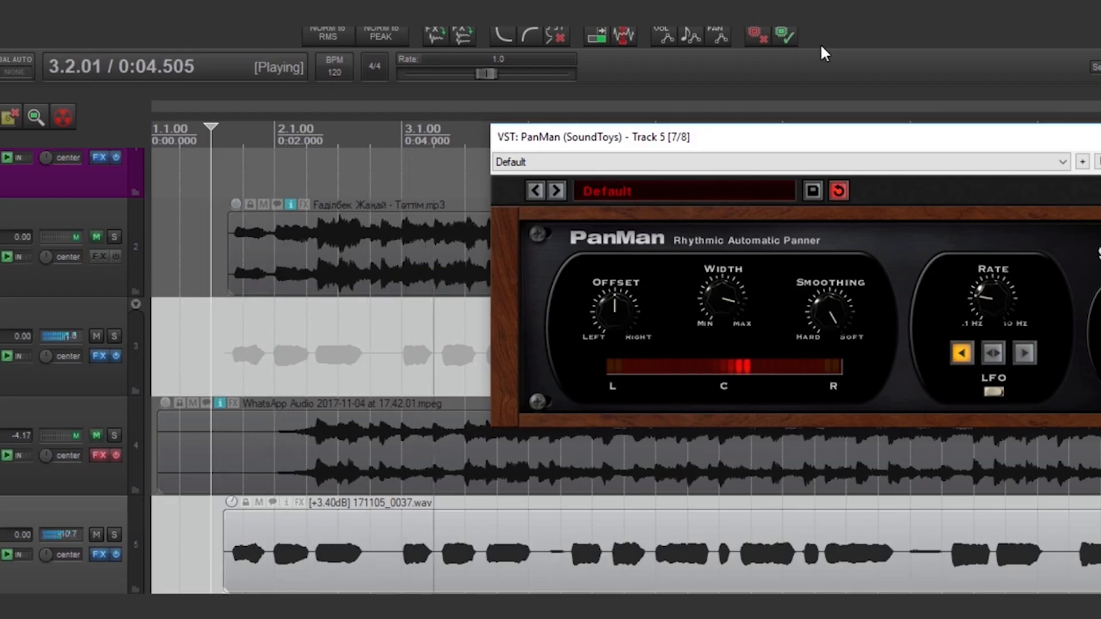
pyautogui.press('space')
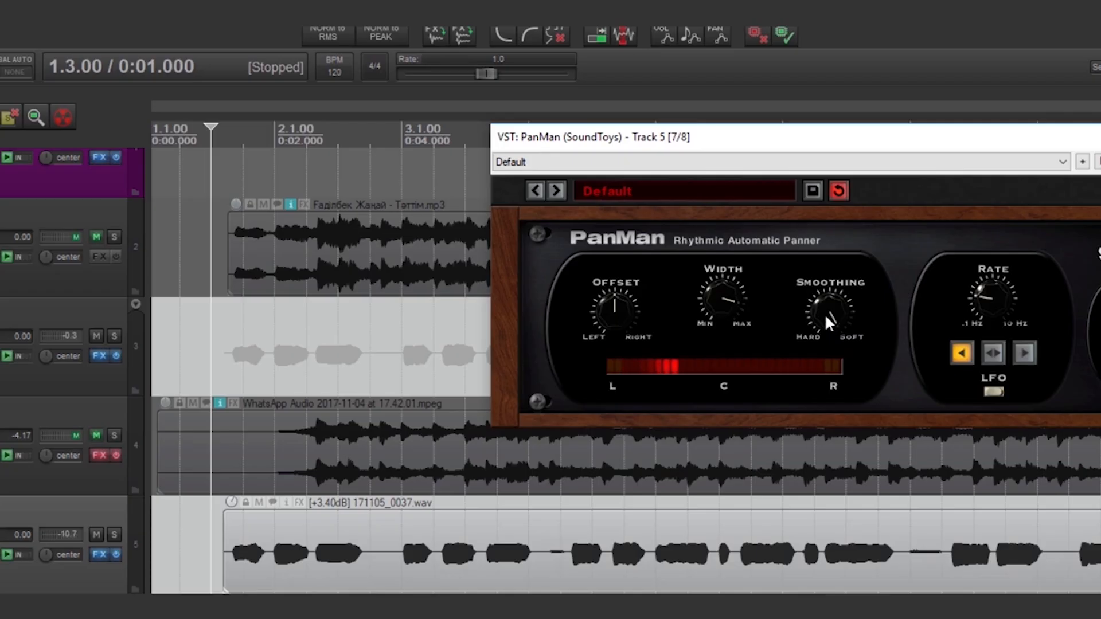
pyautogui.moveTo(826, 304); pyautogui.dragTo(806, 551)
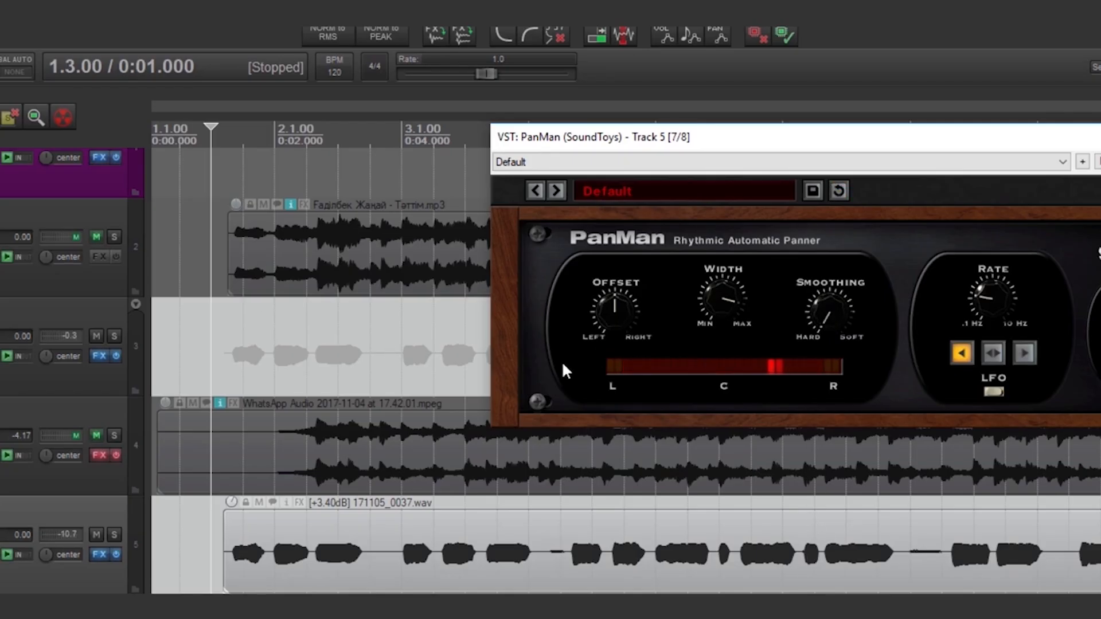
pyautogui.click(1003, 132)
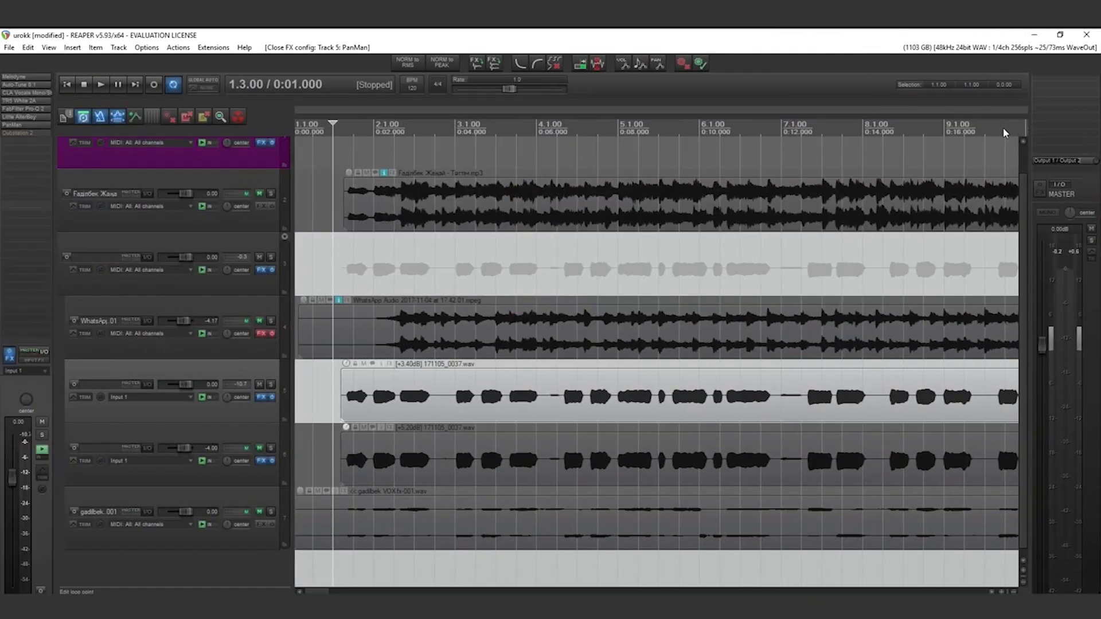
# - Enable Dubstation 2 on track 5, open its window beside the tracks, and play the delay
pyautogui.keyDown('shift'); pyautogui.click(20, 135); pyautogui.keyUp('shift')
pyautogui.click(21, 135)
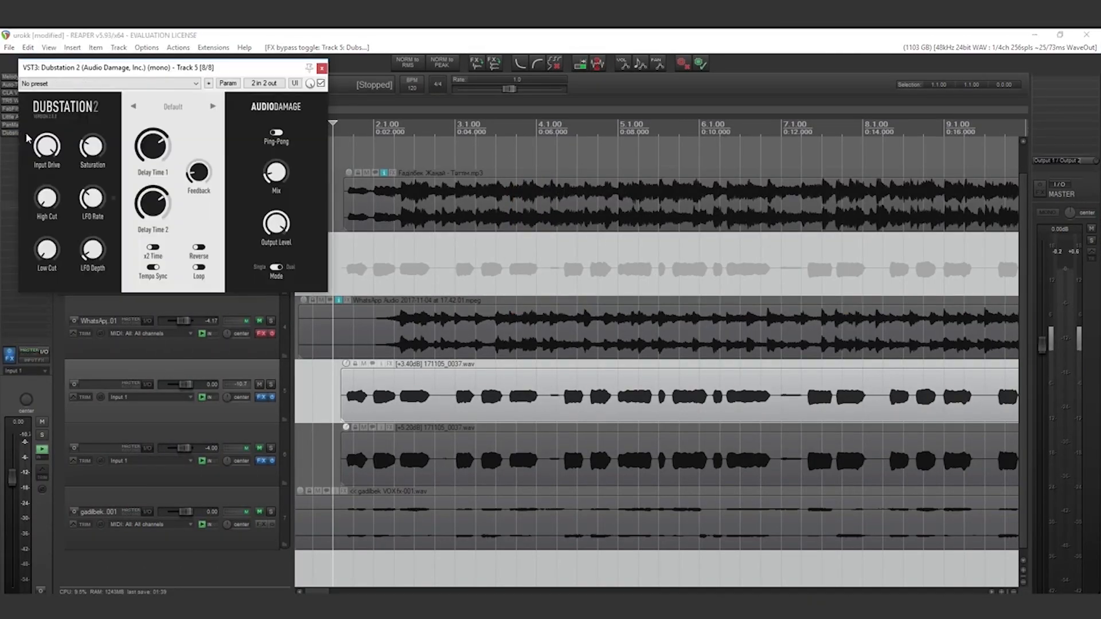
pyautogui.moveTo(214, 67); pyautogui.dragTo(707, 89)
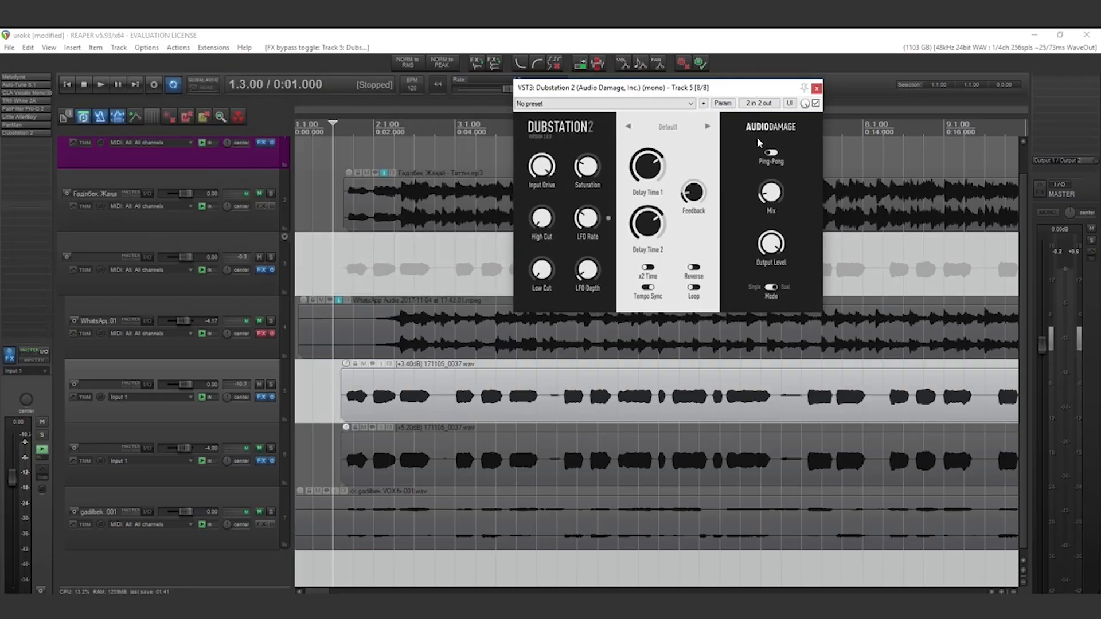
pyautogui.moveTo(658, 166)
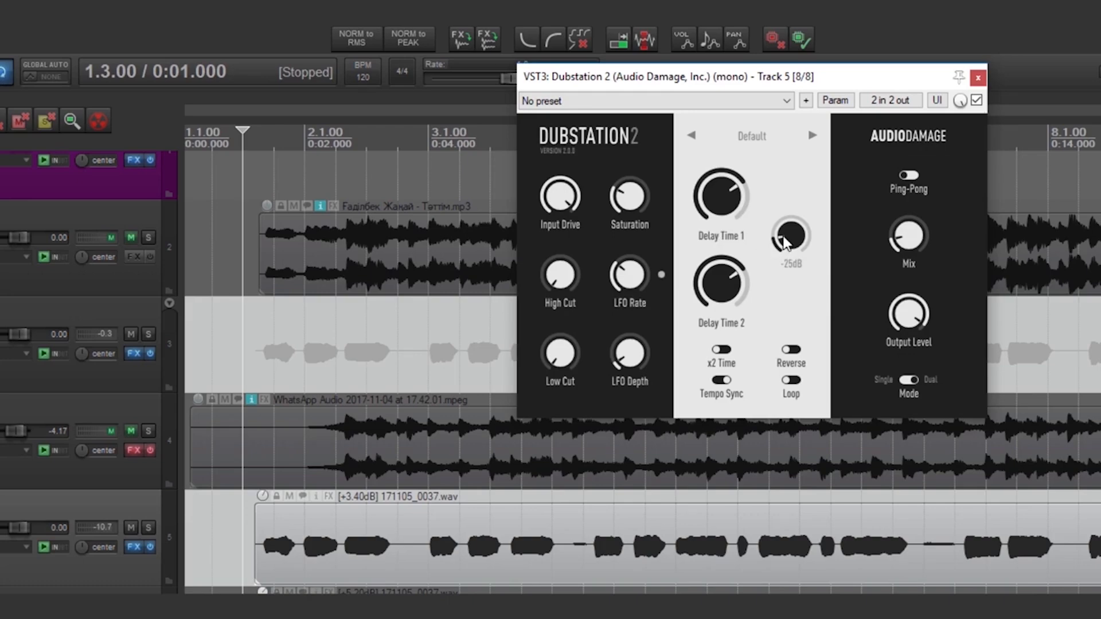
pyautogui.press('space')
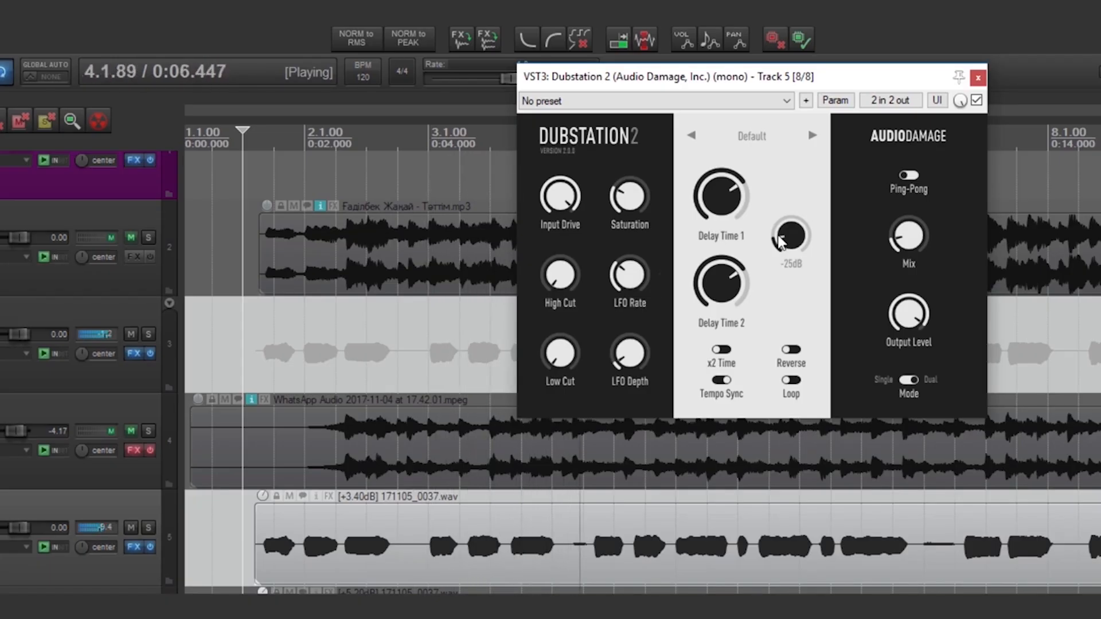
pyautogui.press('space')
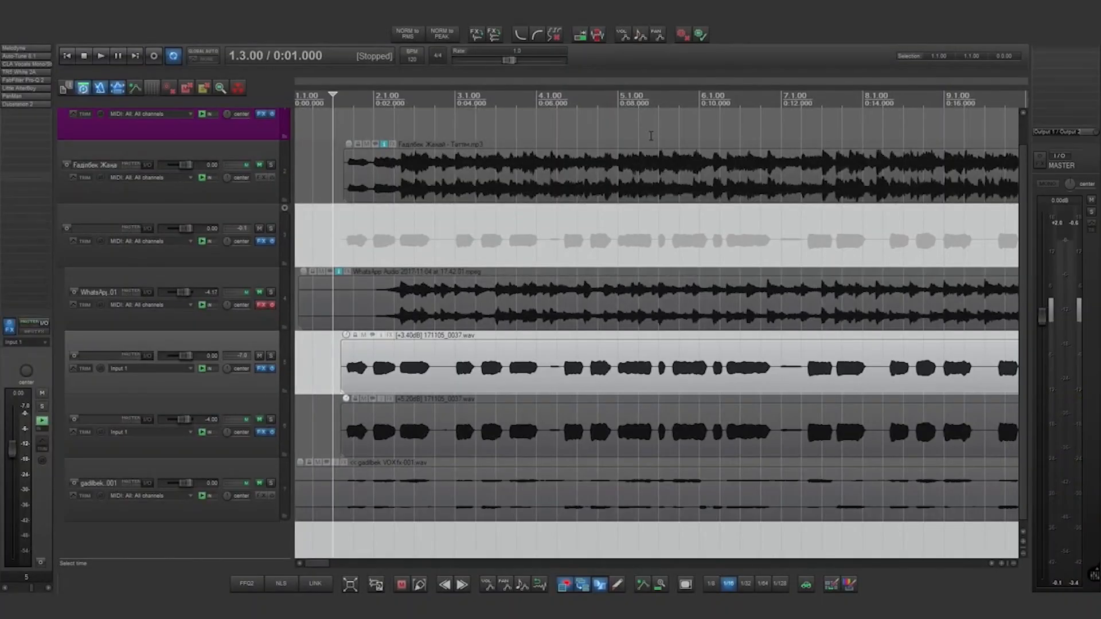
pyautogui.click(271, 369)
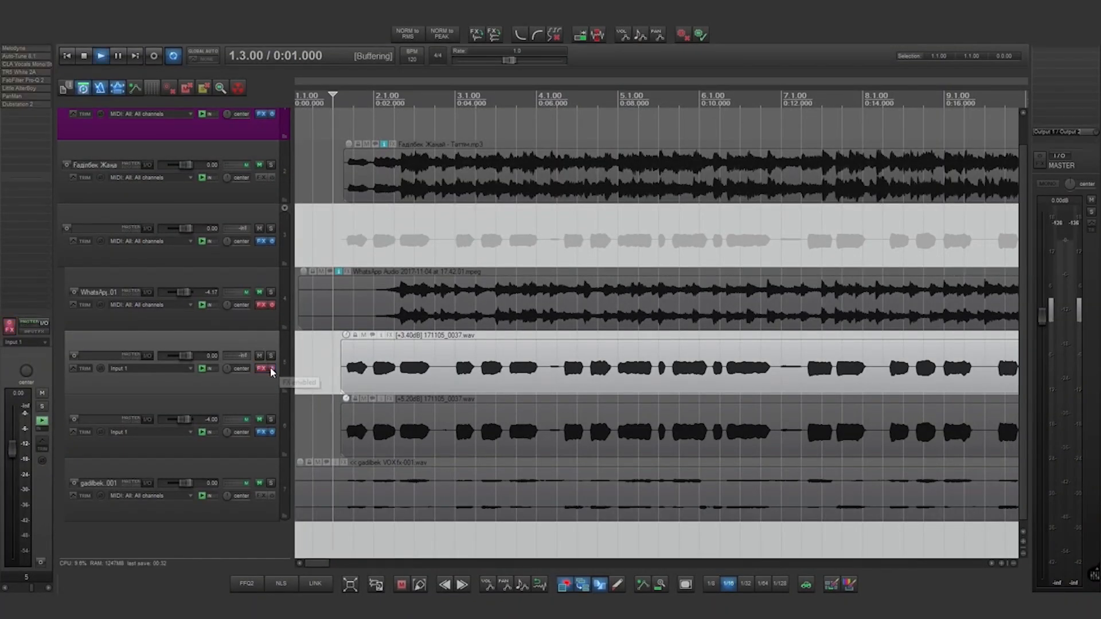
pyautogui.press('space')
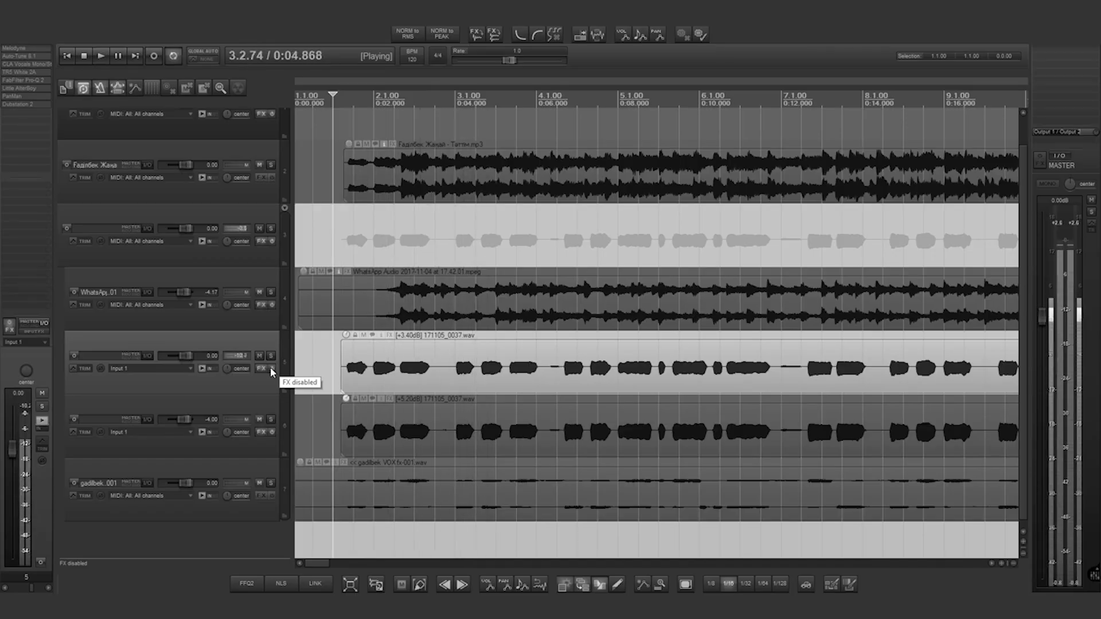
pyautogui.press('space')
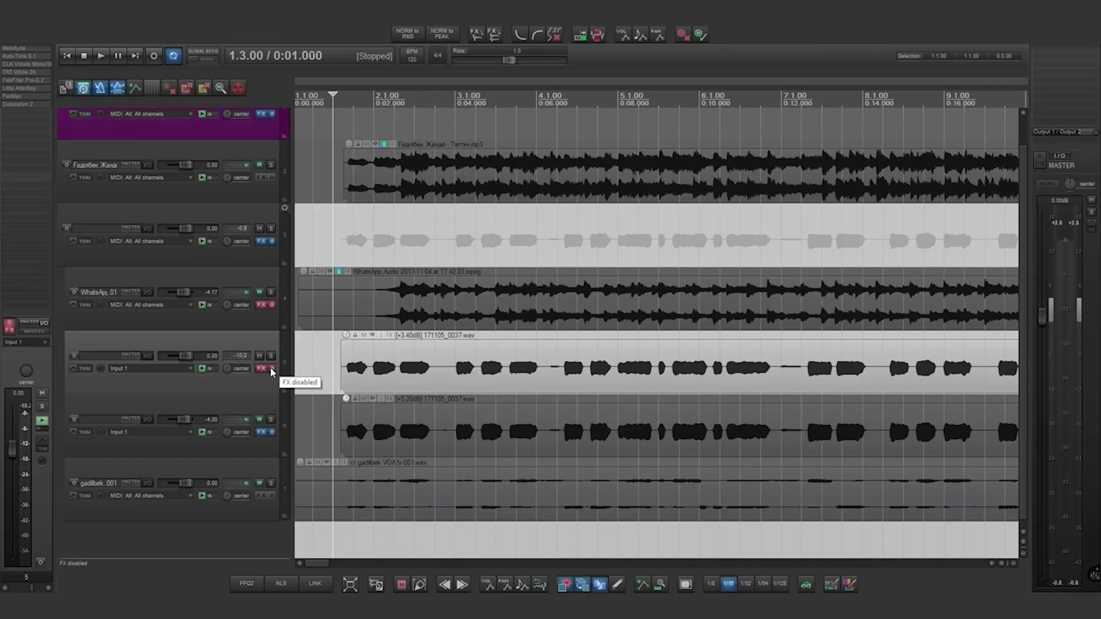
pyautogui.click(271, 368)
pyautogui.press('space')
pyautogui.click(237, 325)
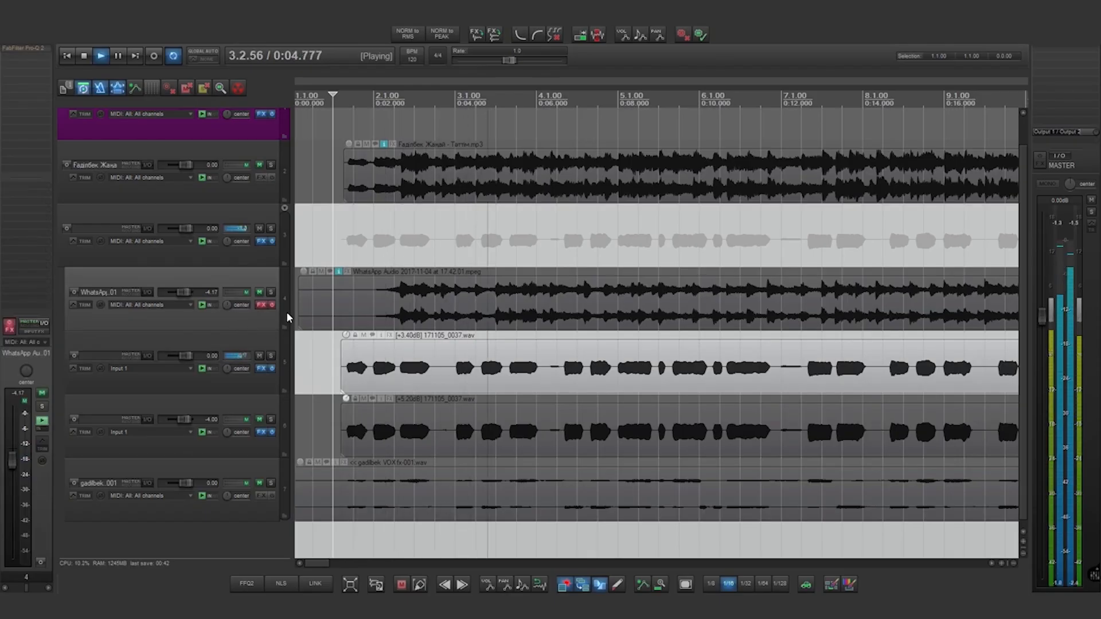
pyautogui.press('space')
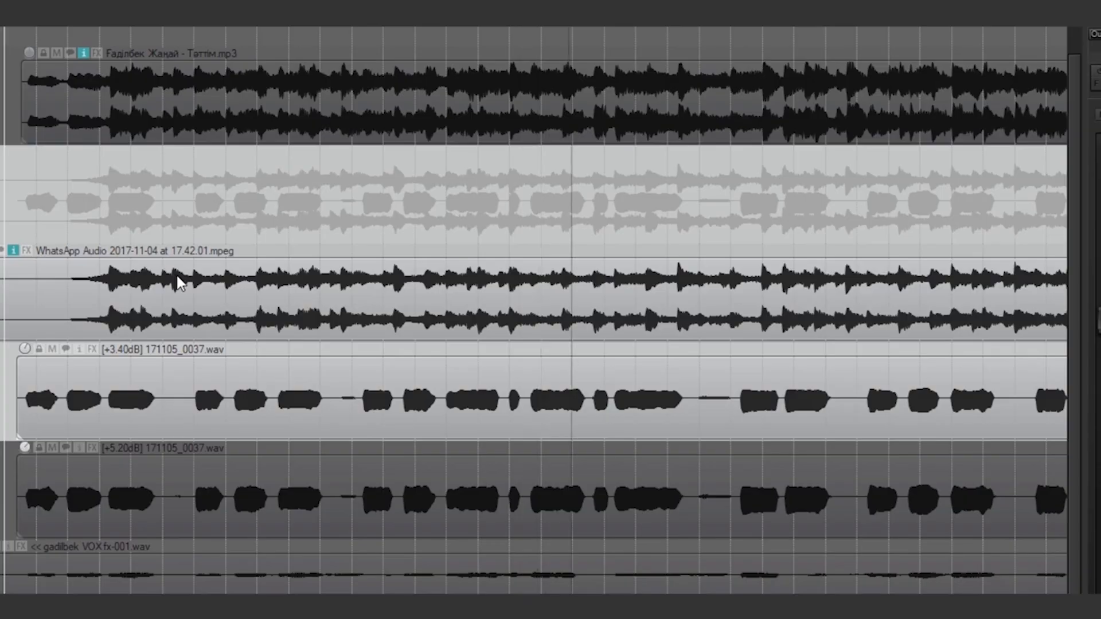
# - Zoom the arrange view out horizontally until every clip fits on screen
pyautogui.scroll(-2, 177, 277)
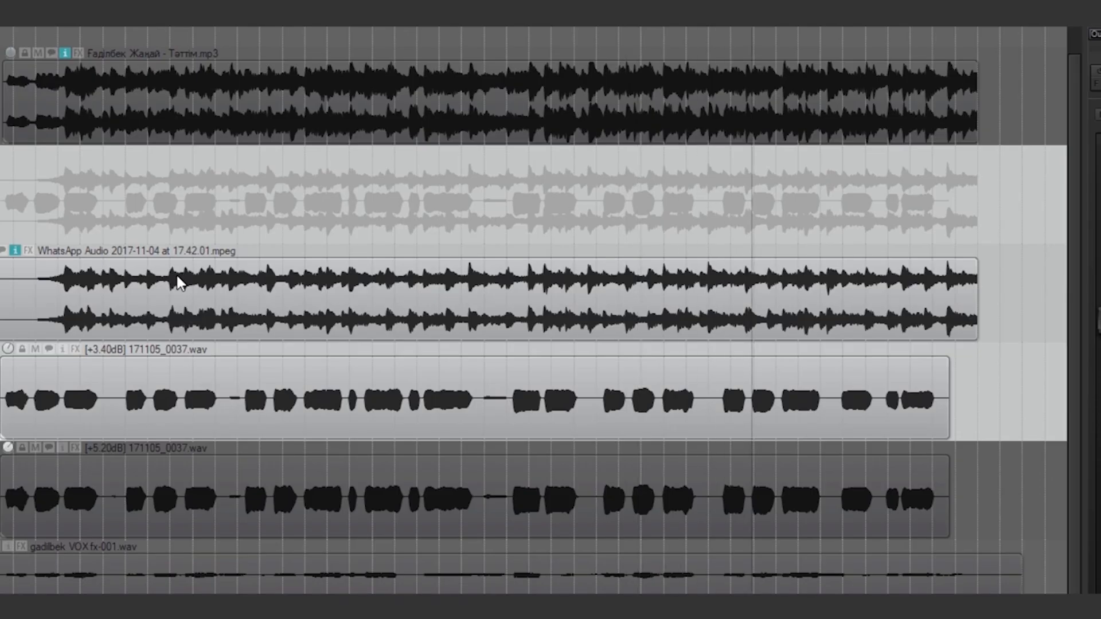
pyautogui.scroll(-2, 177, 273)
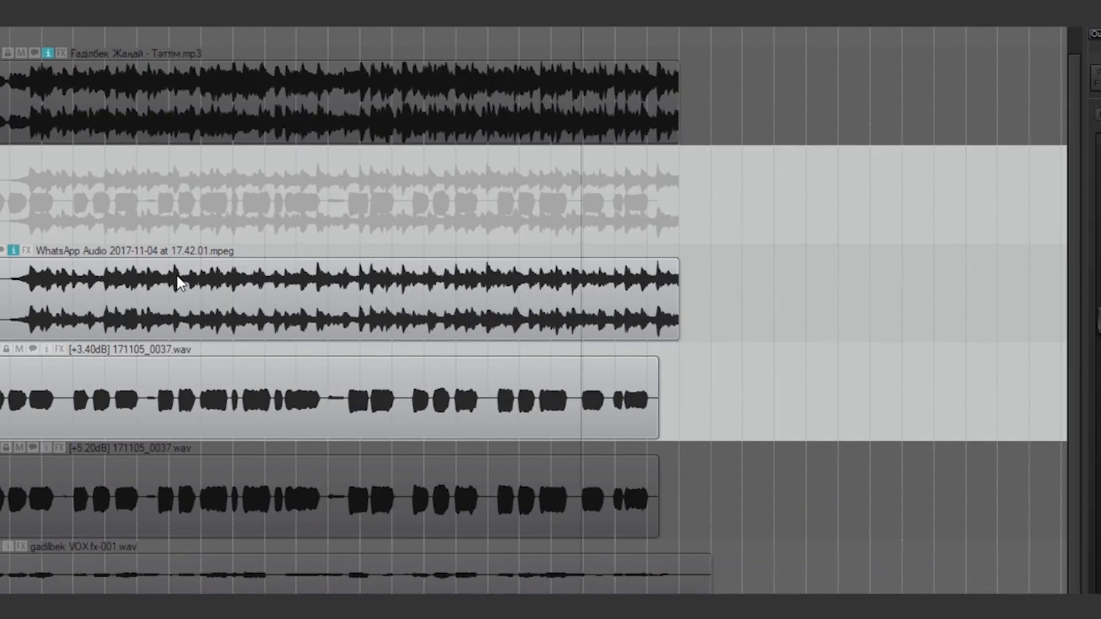